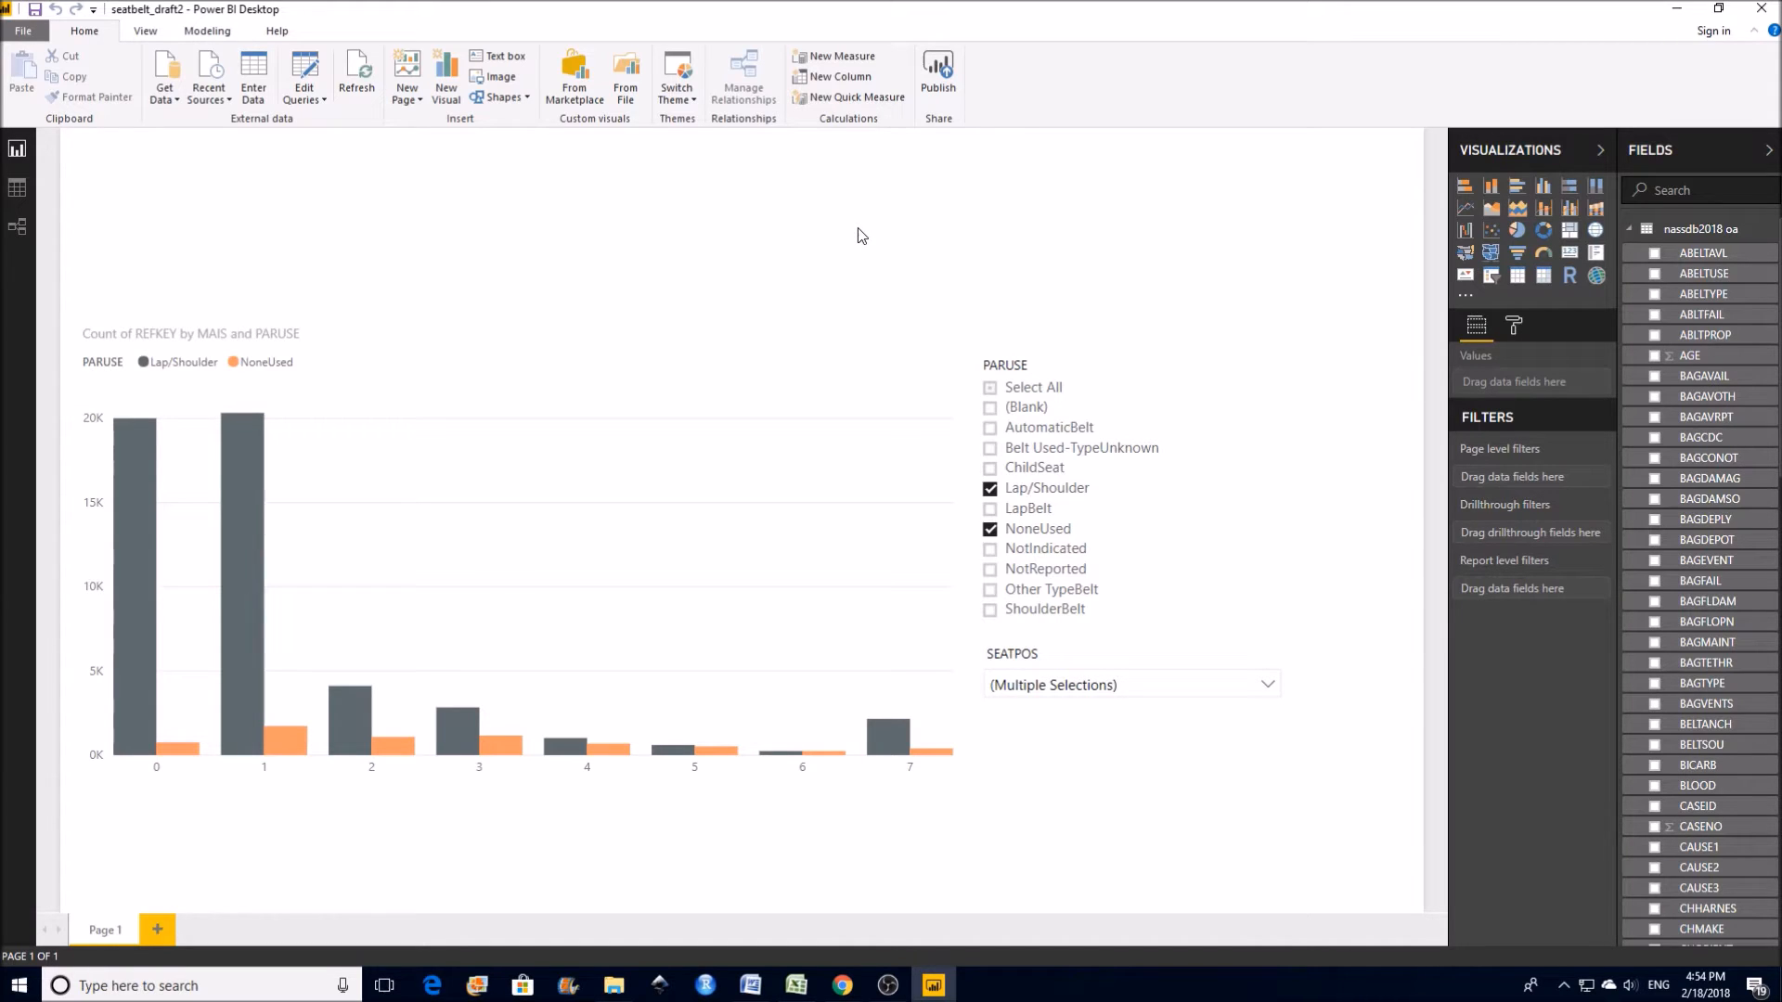
Step: Start a new data import with the MySQL database connector
{"action": "left_click", "coordinate": [174, 104]}
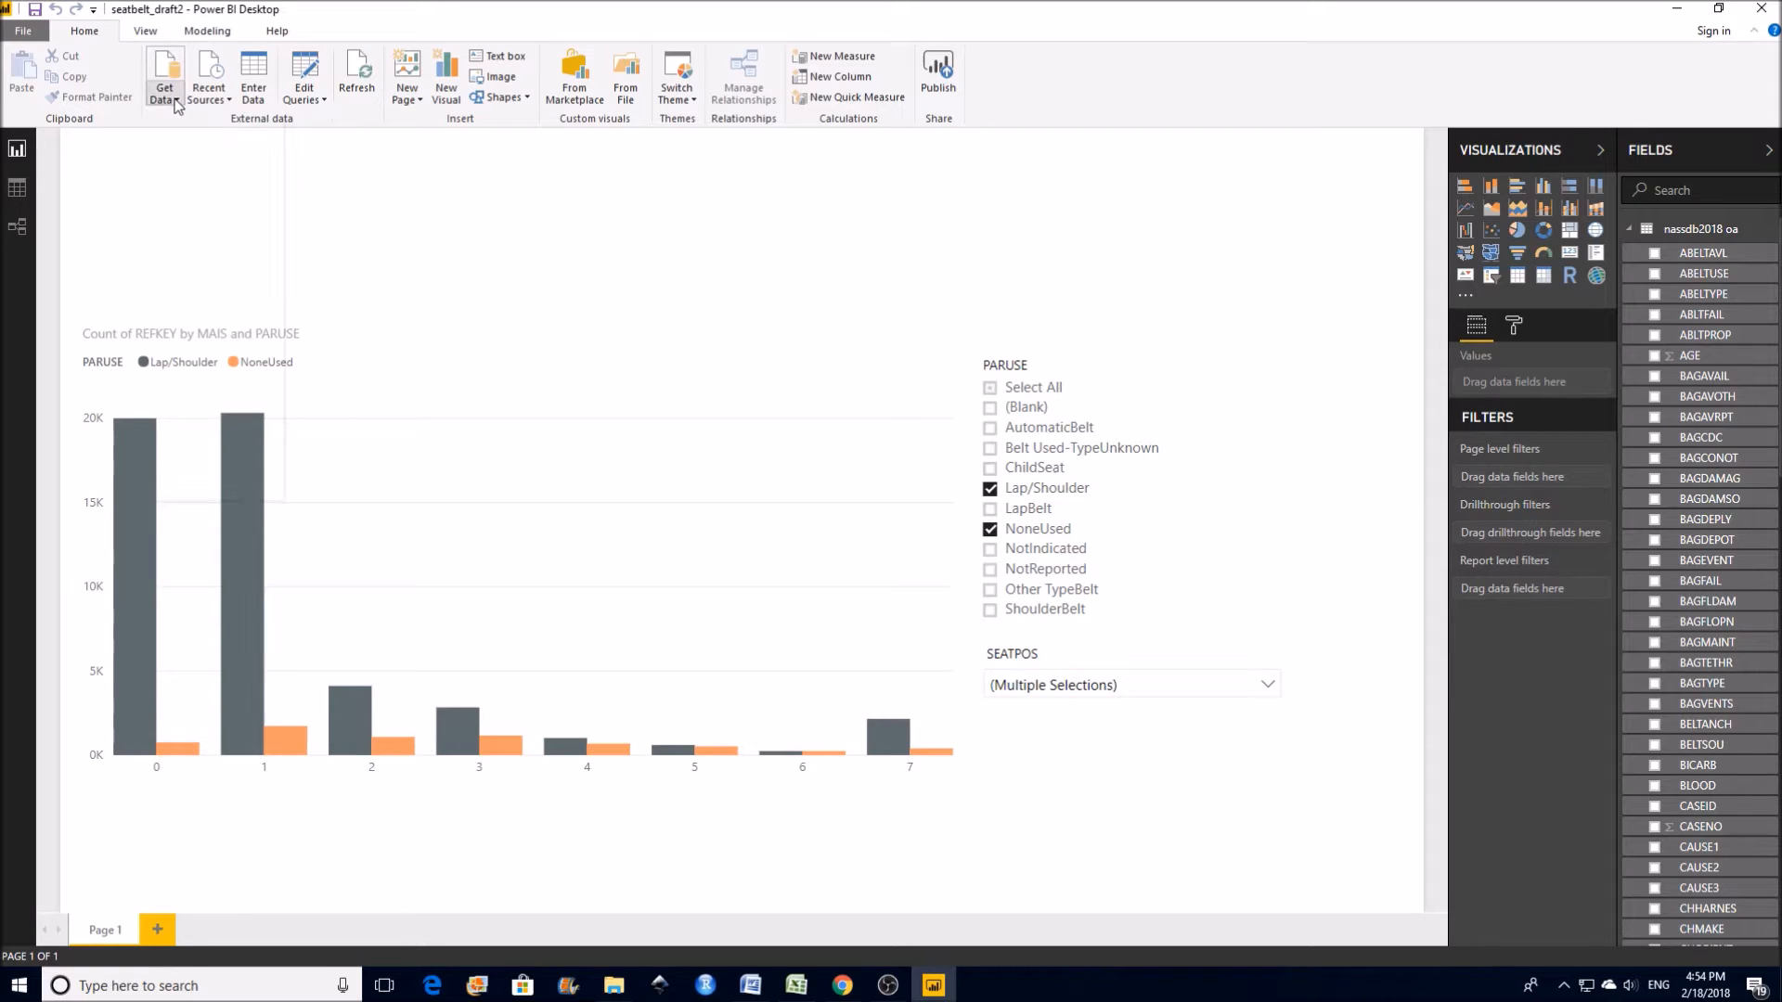
{"action": "left_click", "coordinate": [172, 102]}
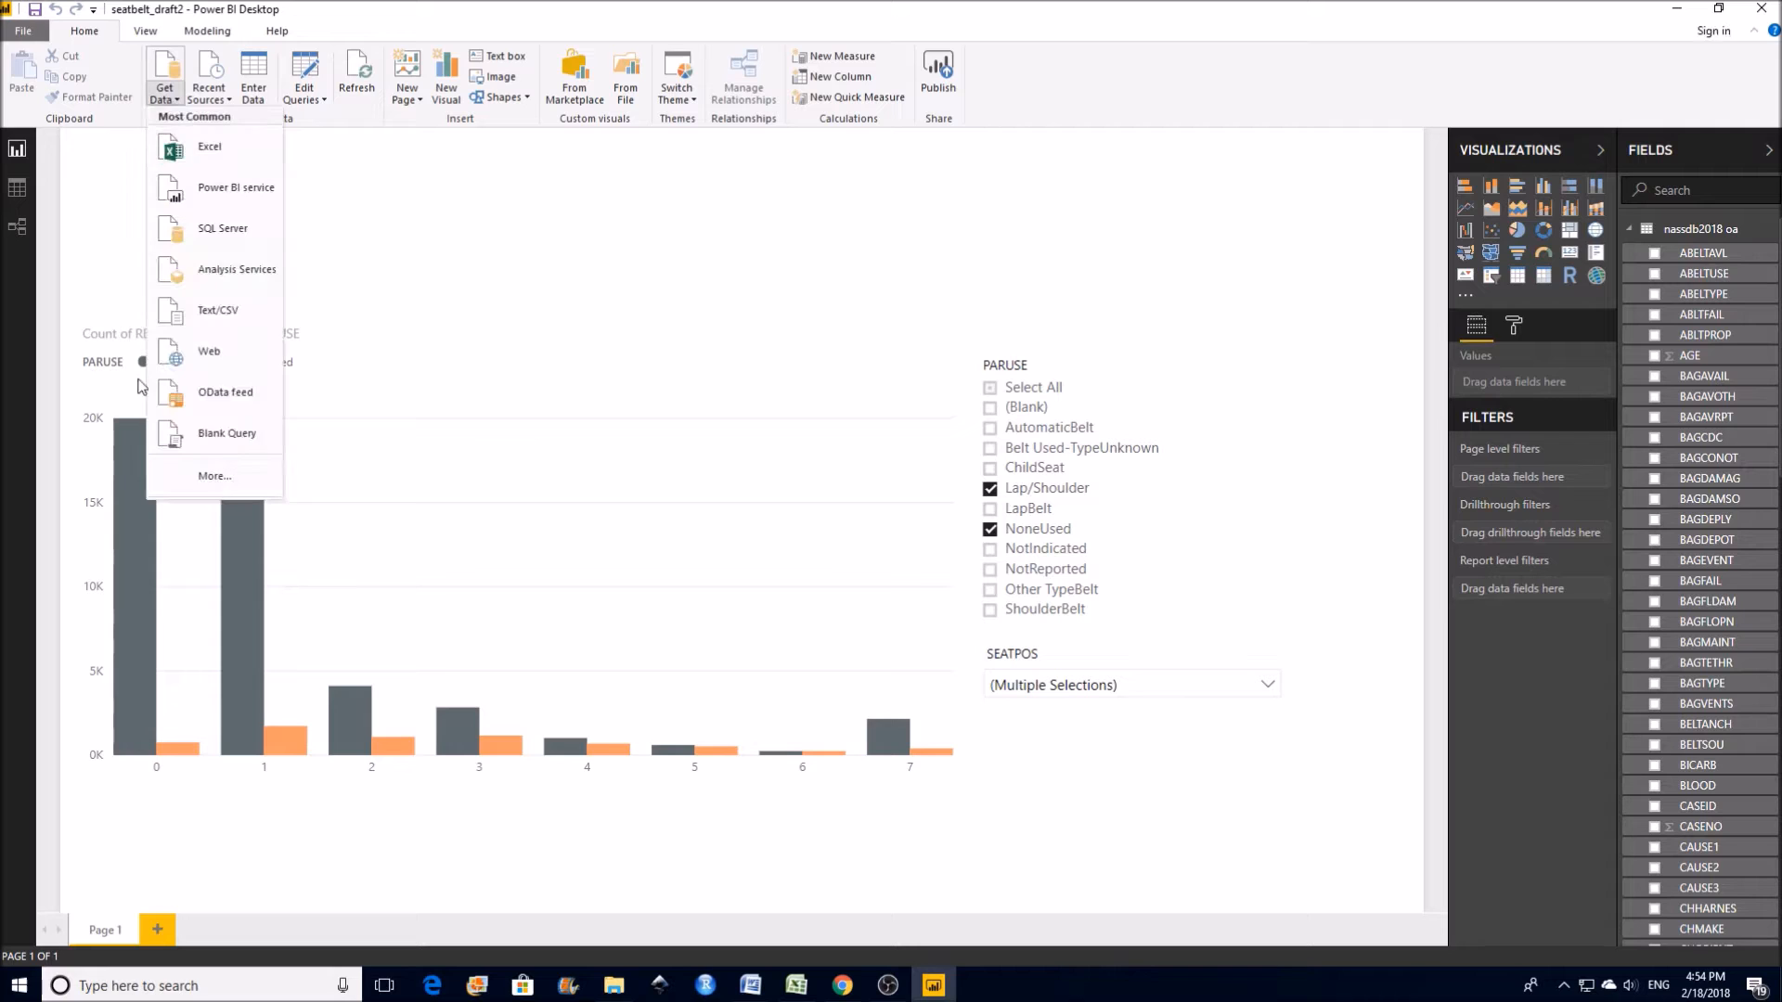
{"action": "left_click", "coordinate": [197, 475]}
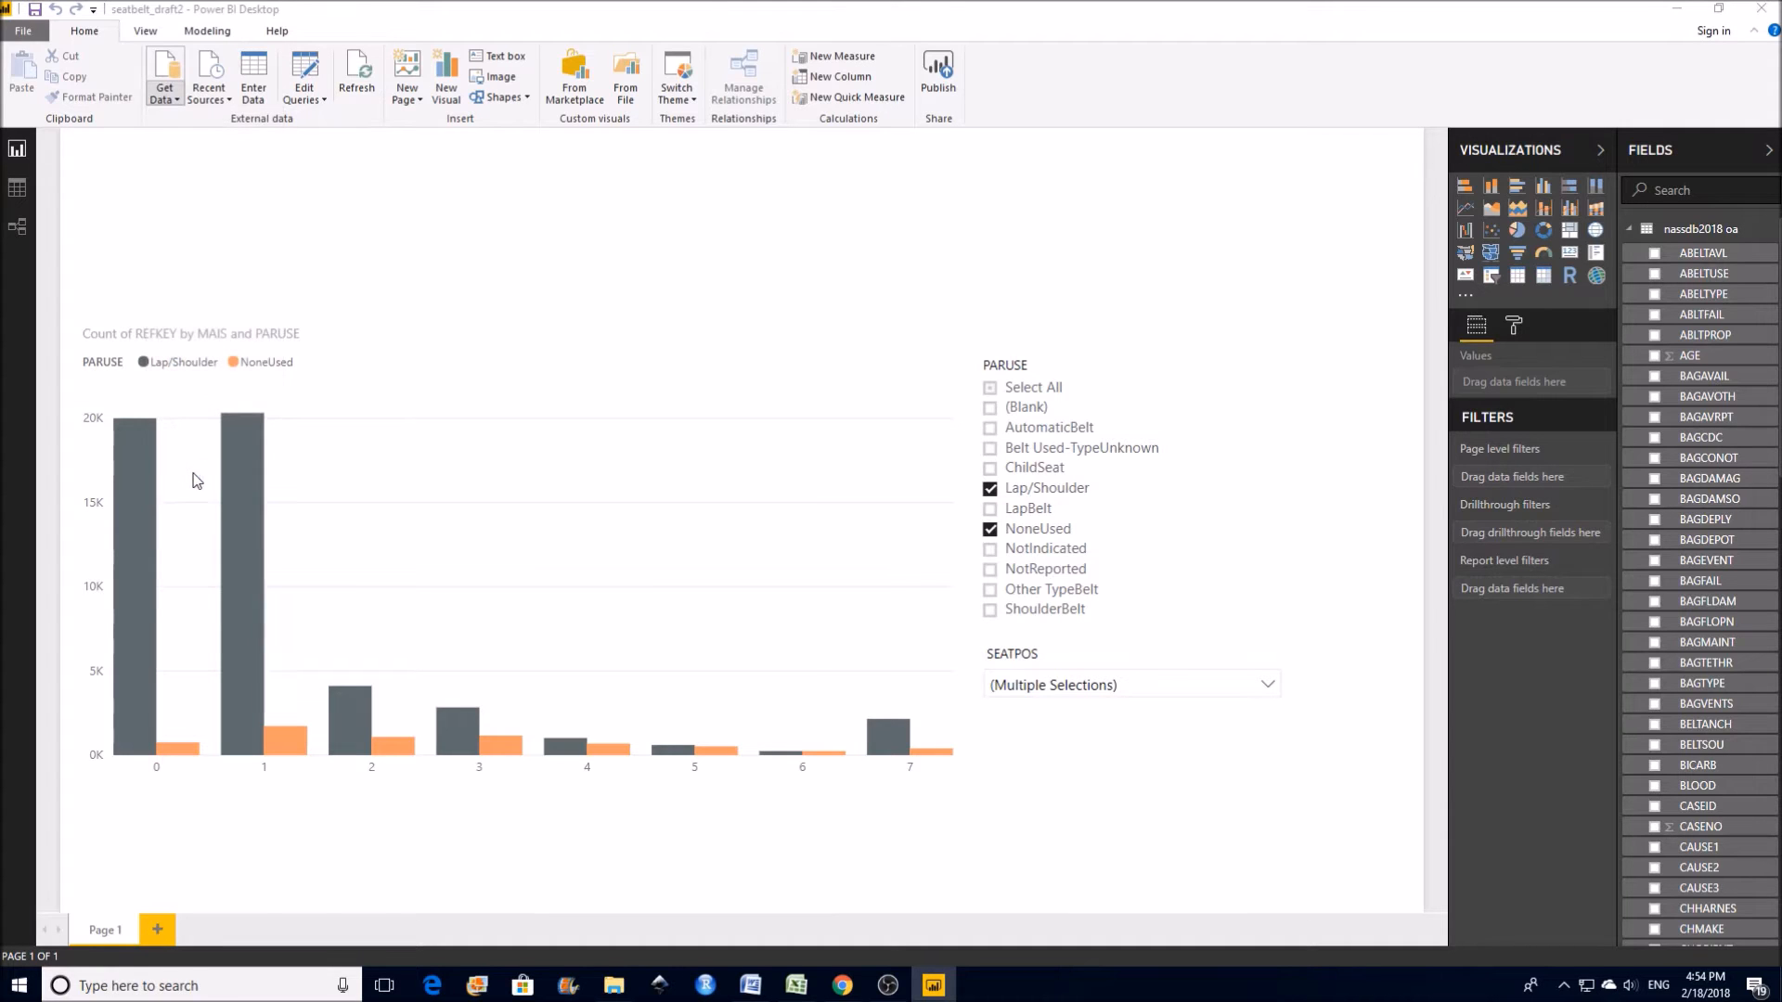
{"action": "left_click_drag", "start_coordinate": [1140, 341], "coordinate": [1138, 381]}
{"action": "left_click", "coordinate": [907, 424]}
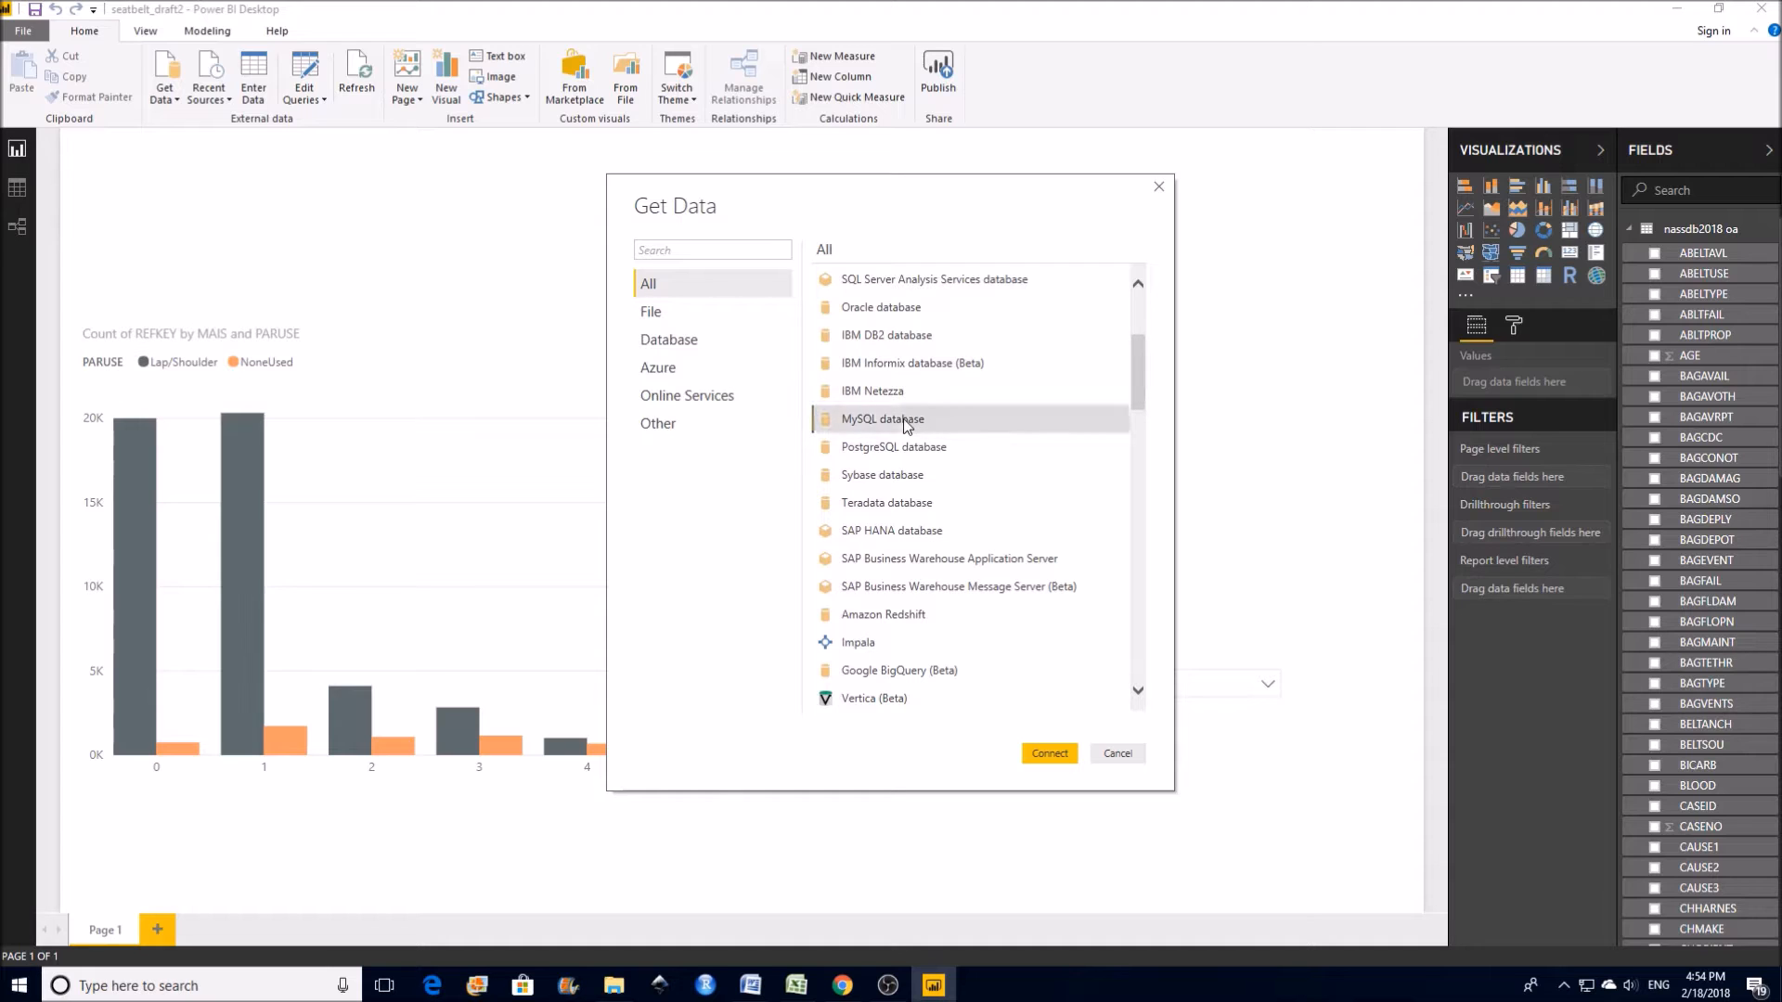
{"action": "left_click", "coordinate": [1046, 753]}
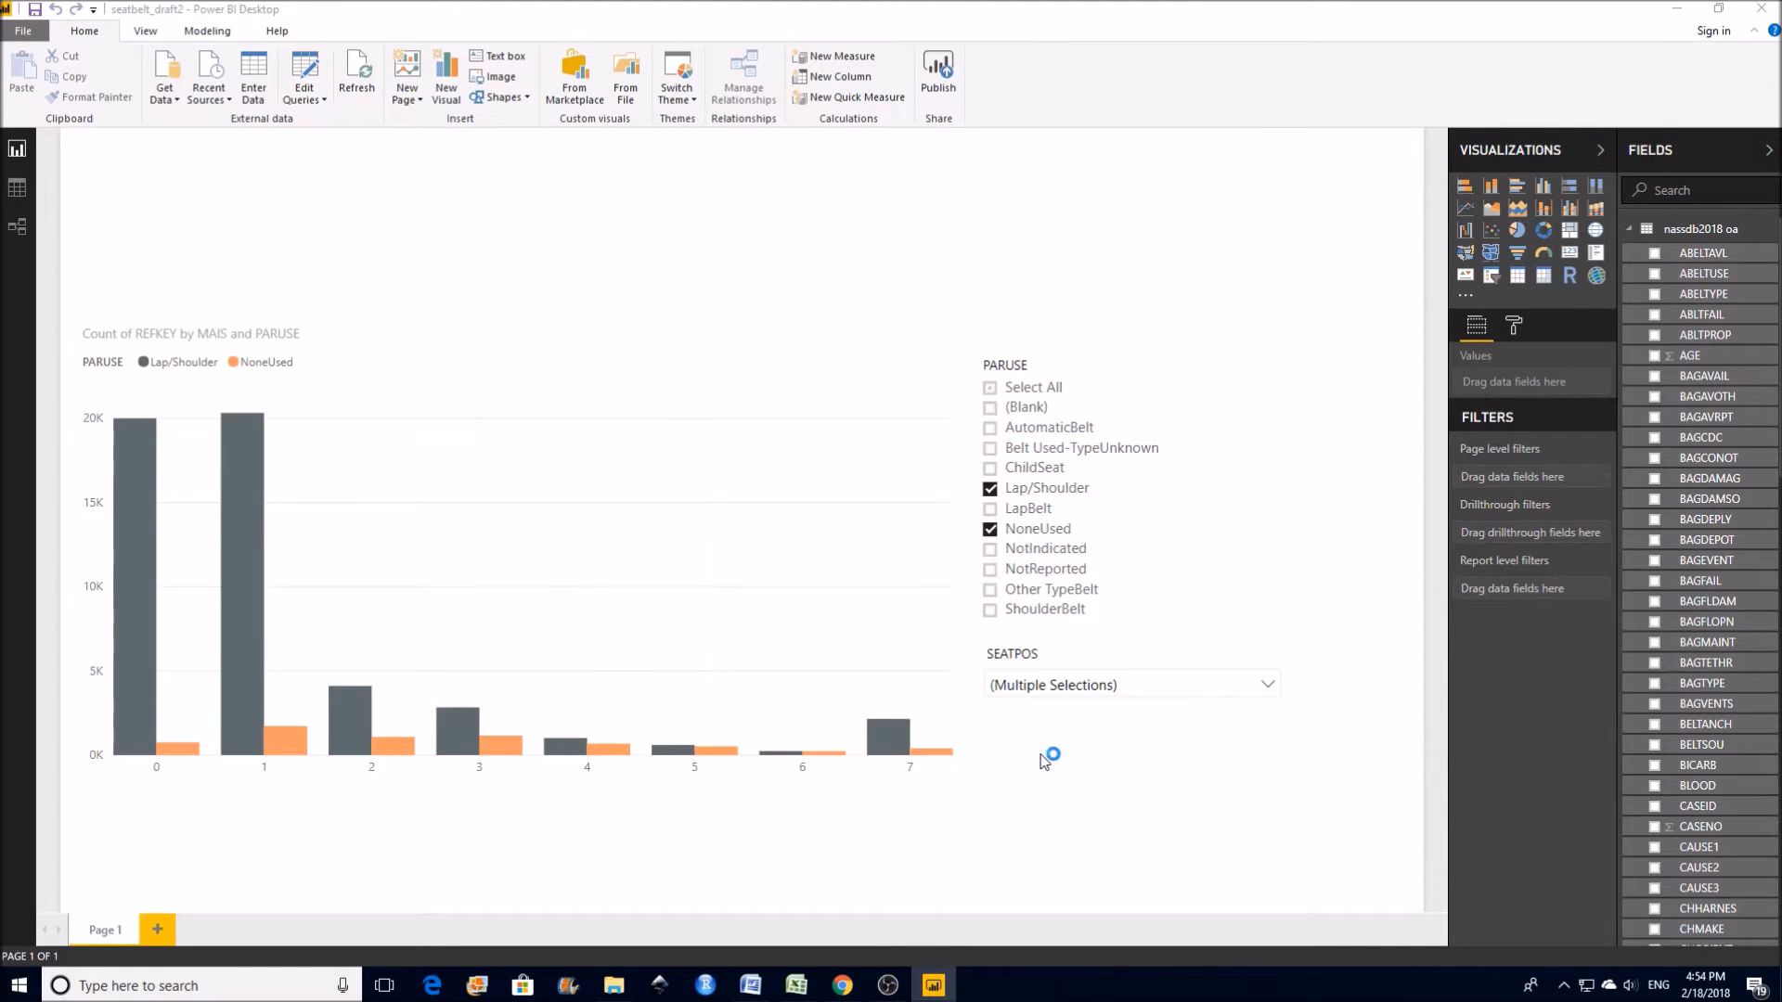
Step: Connect to the nassdb2018 database on the copied Amazon RDS server address and load the nassdb2018.gv table
{"action": "key", "text": "ctrl+v"}
{"action": "left_click", "coordinate": [705, 488]}
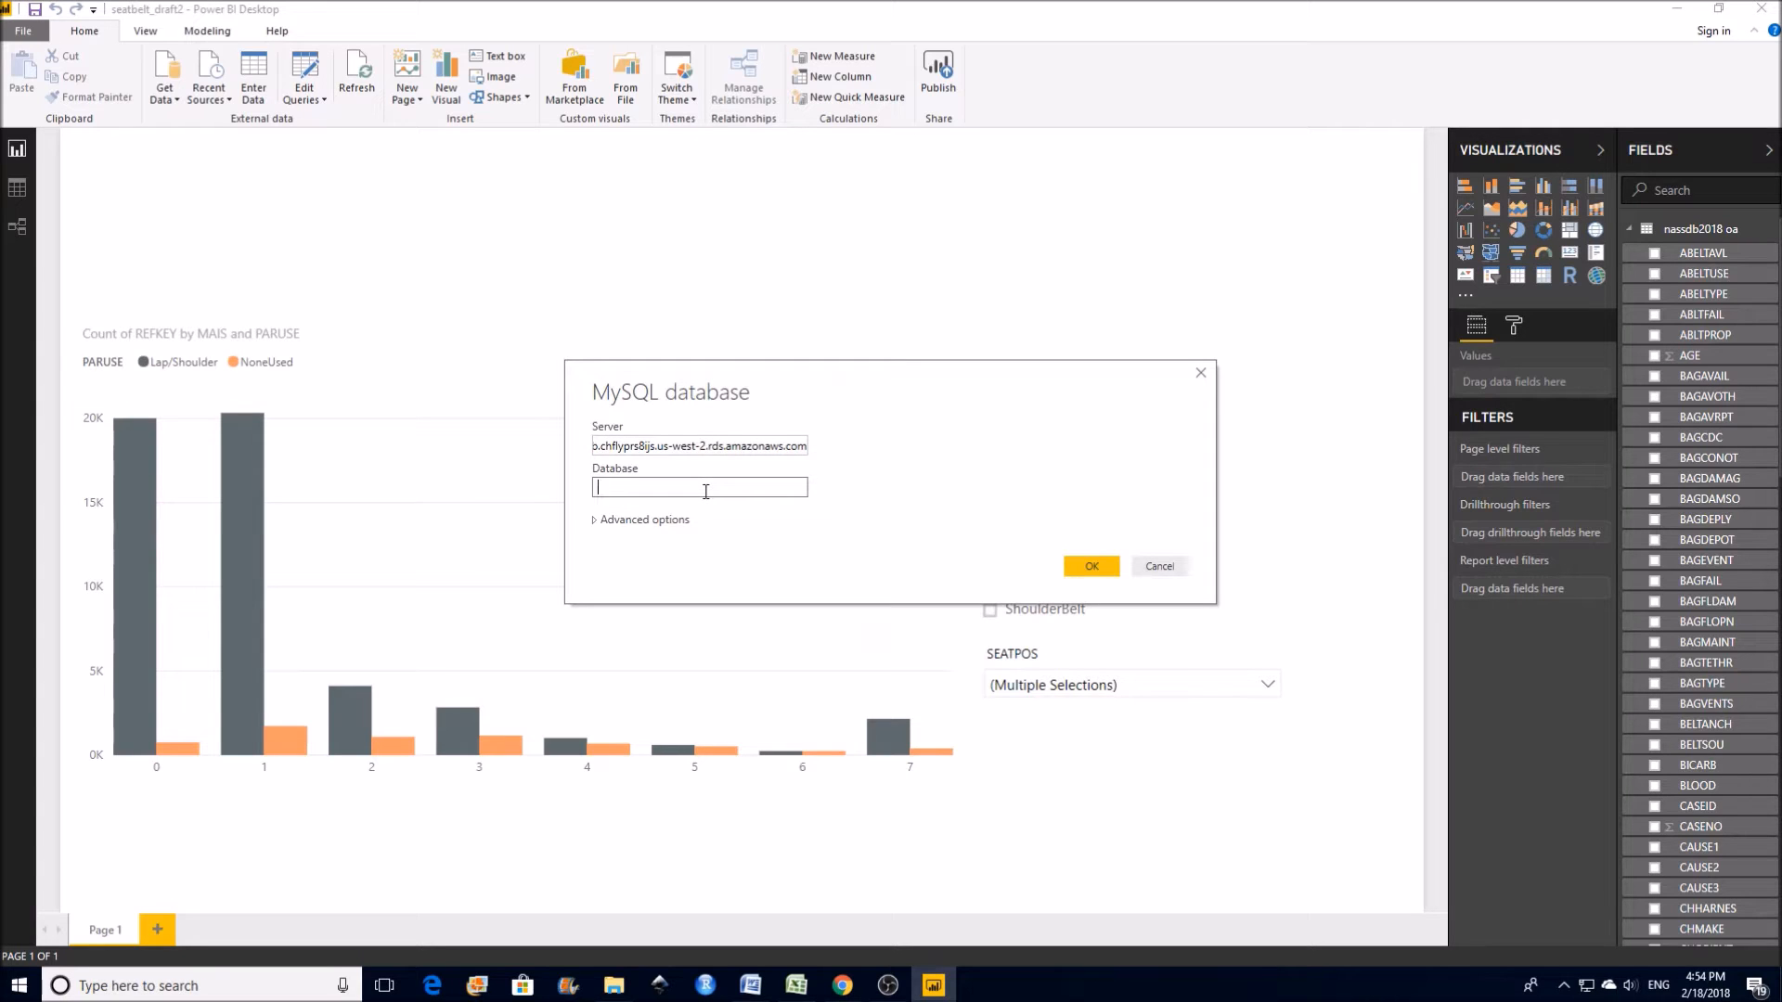
{"action": "type", "text": "nassdb2018"}
{"action": "left_click", "coordinate": [1095, 568]}
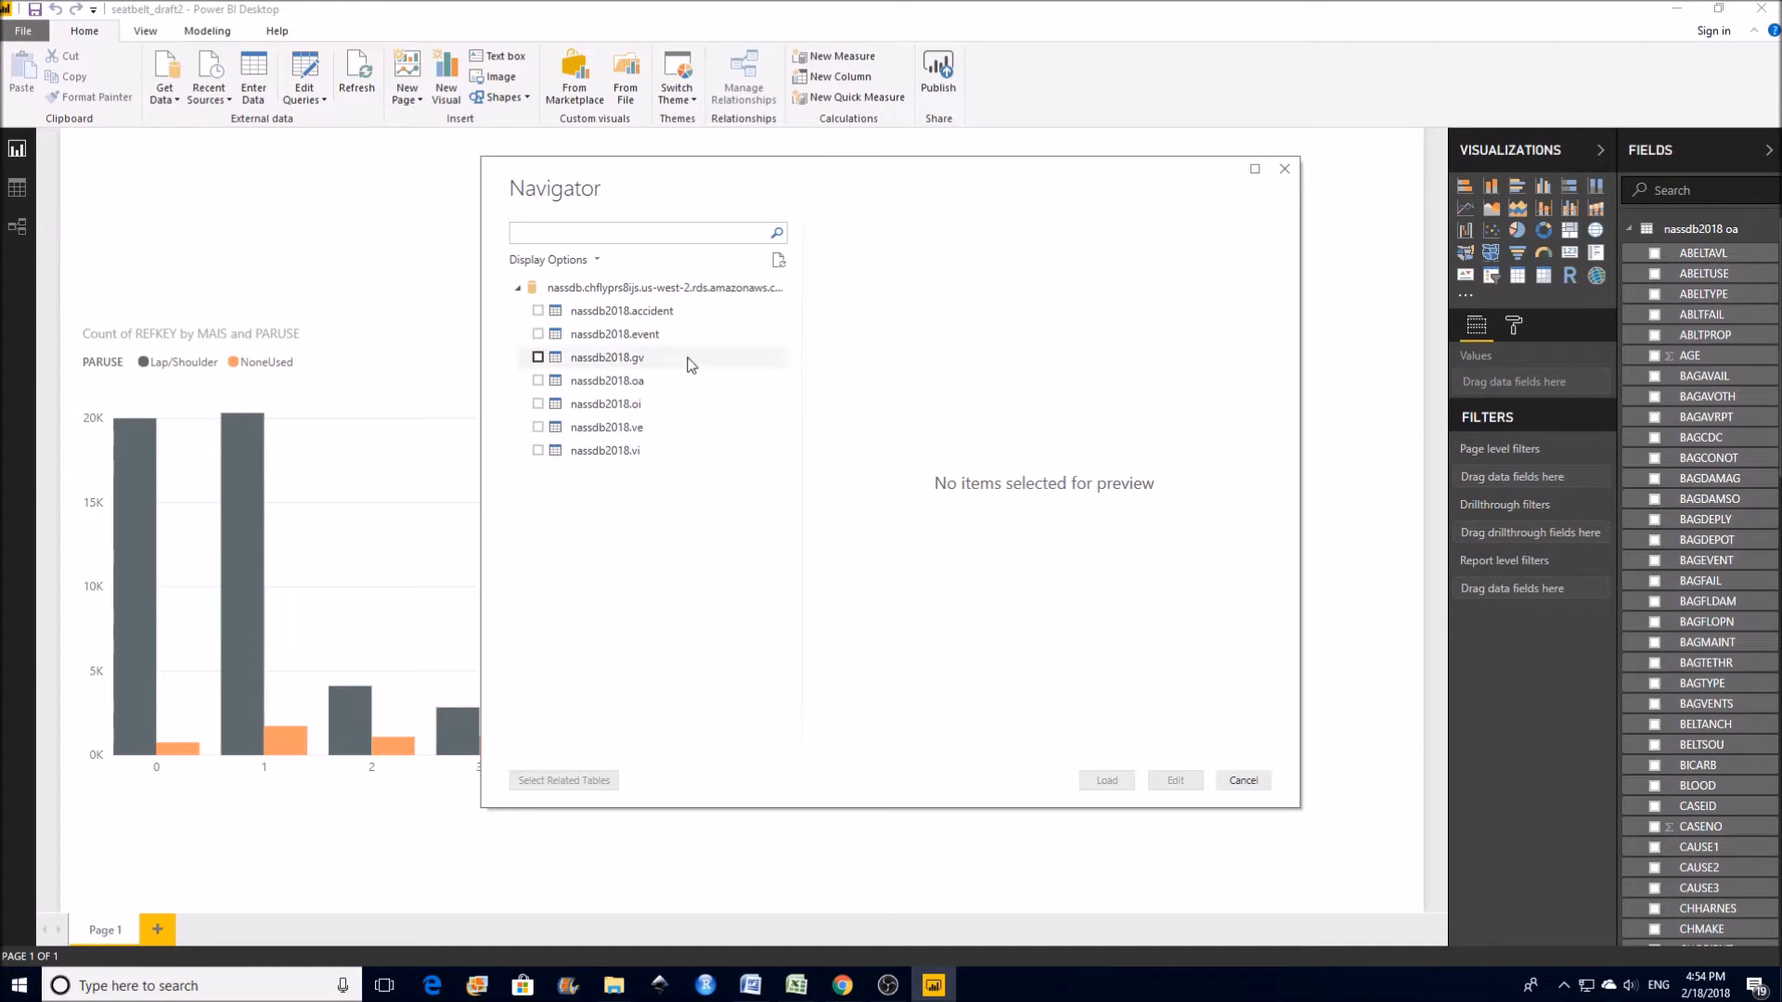
{"action": "left_click", "coordinate": [539, 360]}
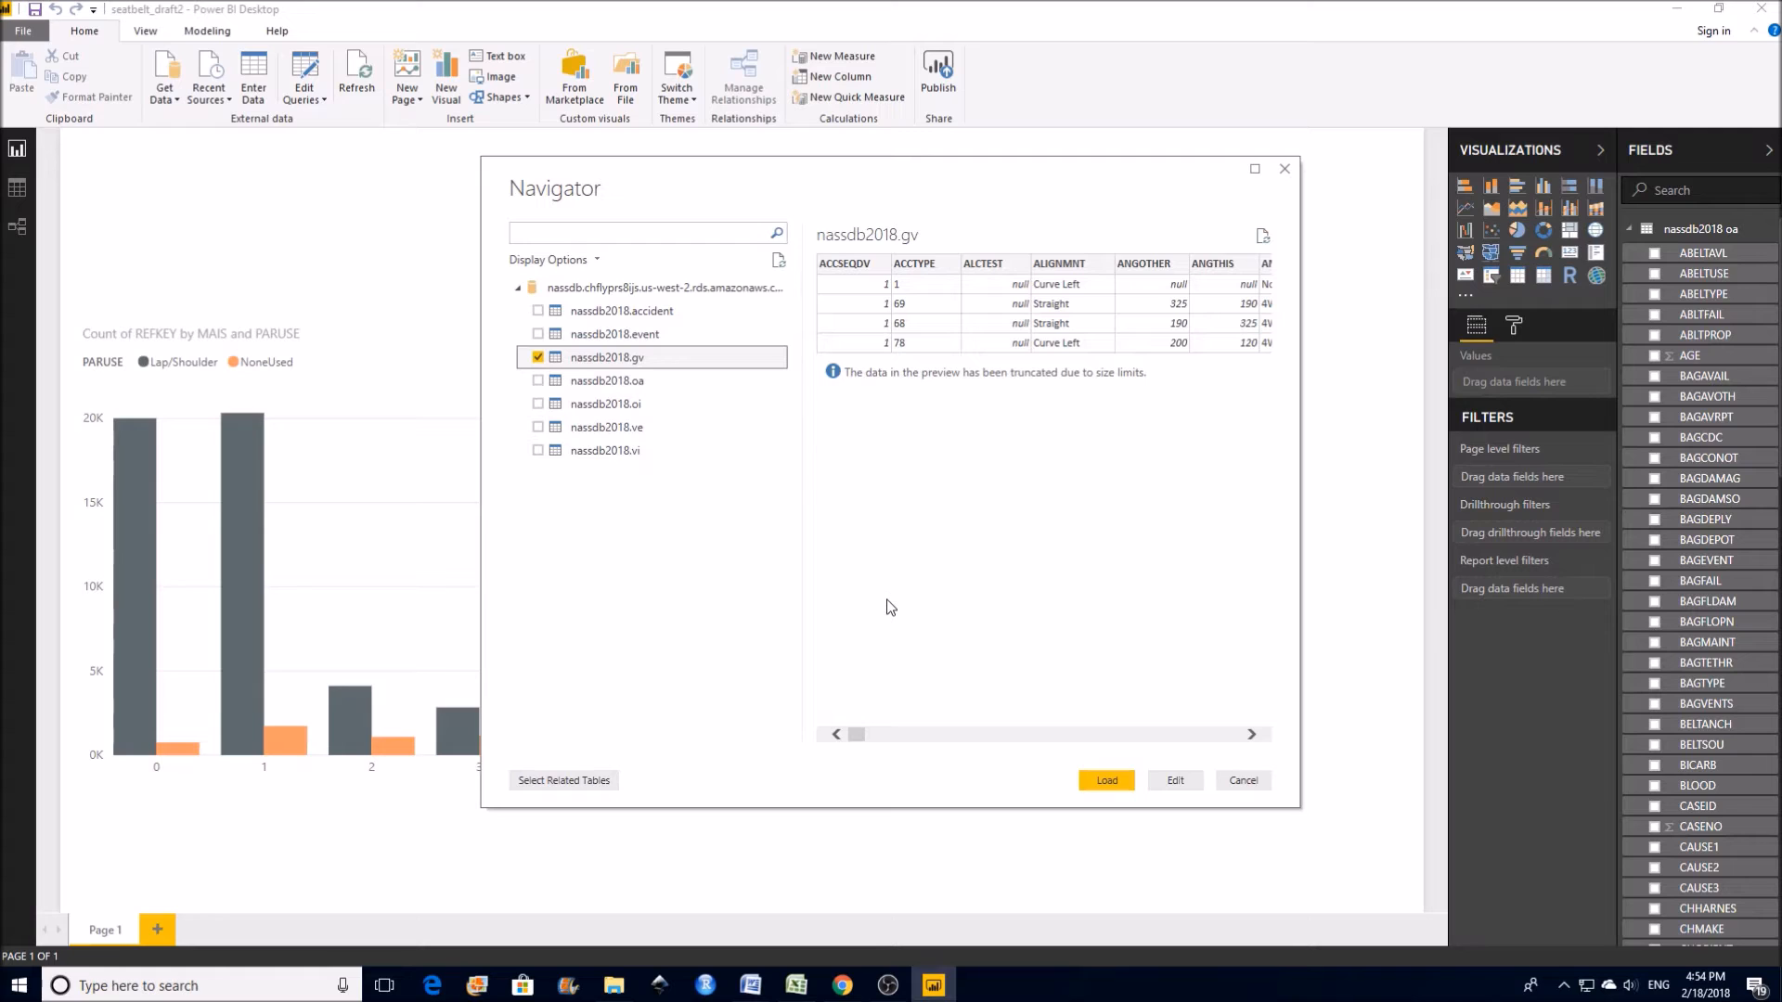
{"action": "left_click", "coordinate": [1106, 781]}
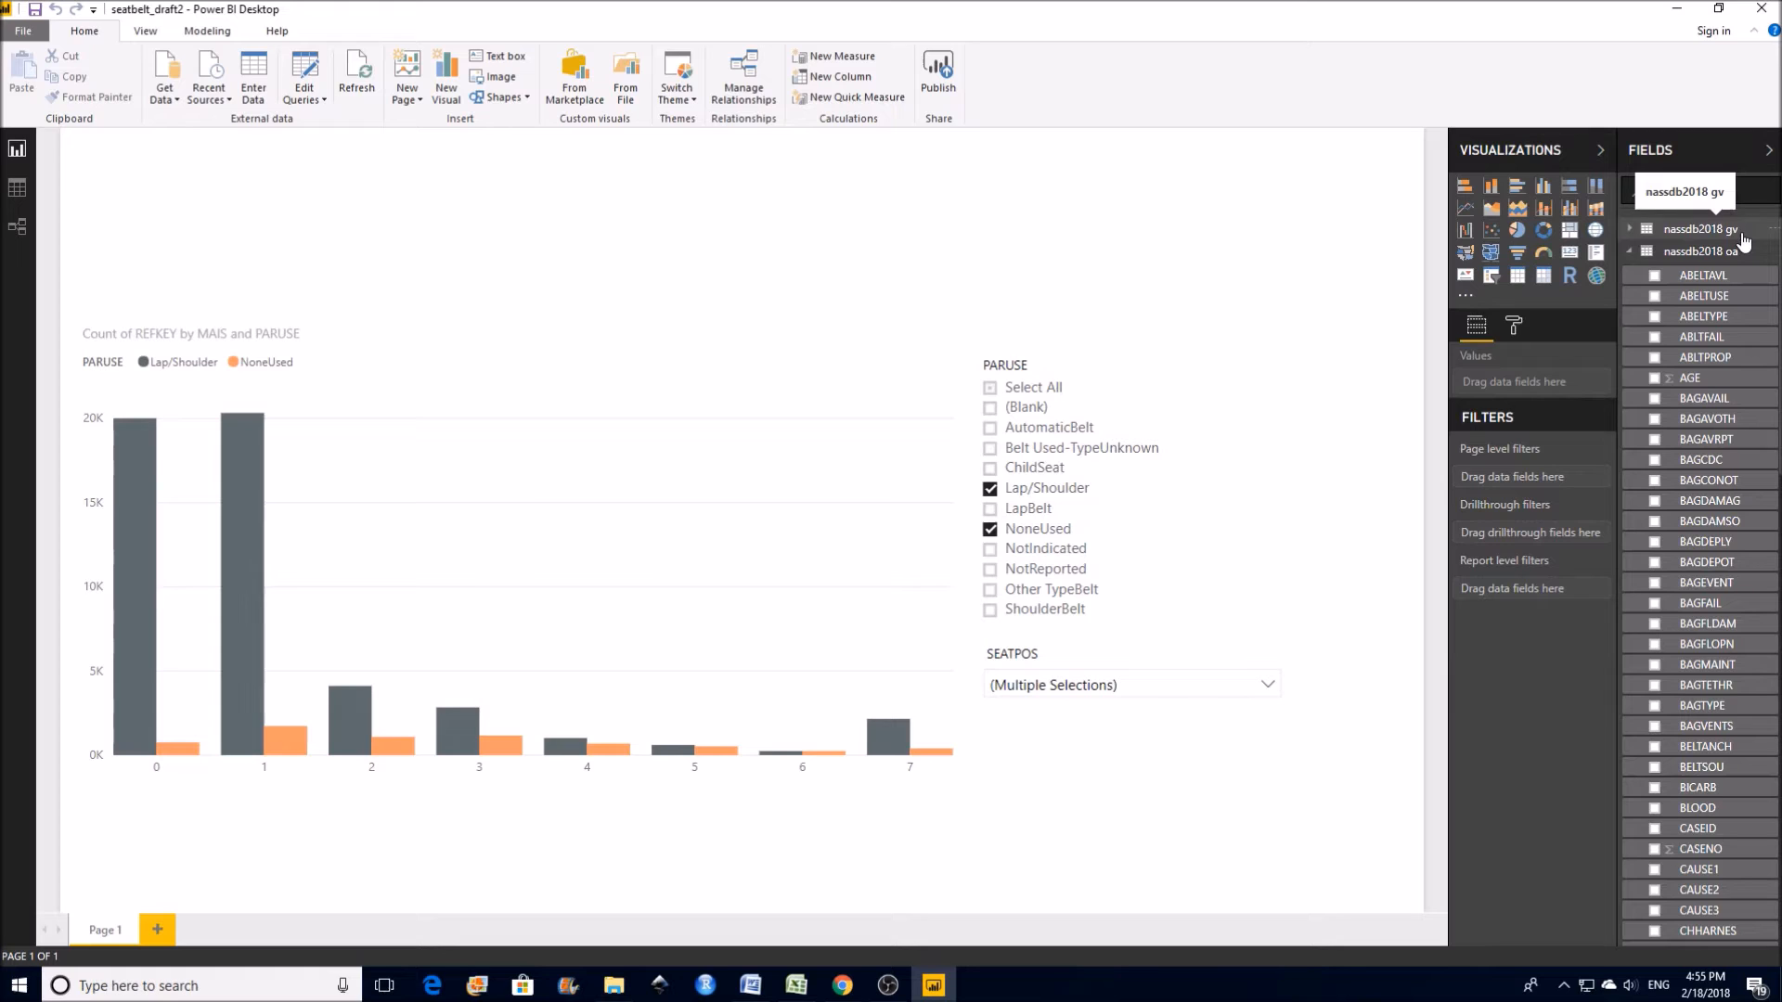
Step: Open the queries for editing and begin a custom column named VehRef in the nassdb2018 oa query
{"action": "left_click", "coordinate": [305, 106]}
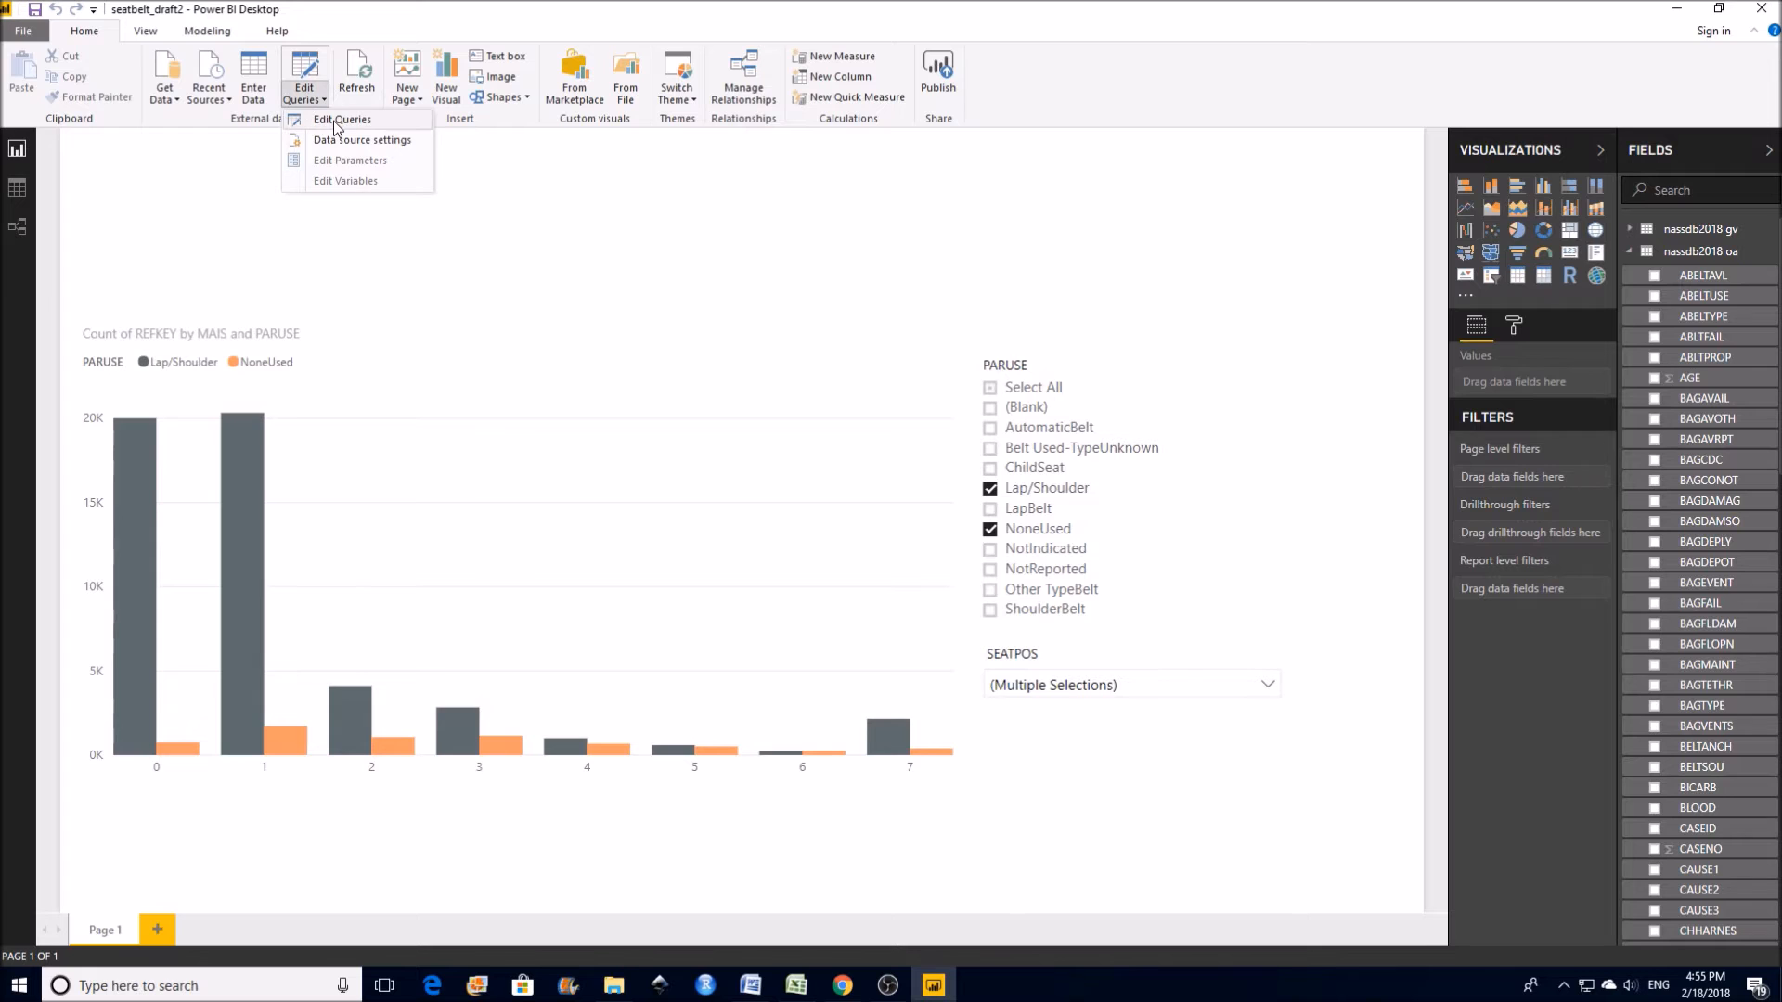
{"action": "left_click", "coordinate": [336, 121]}
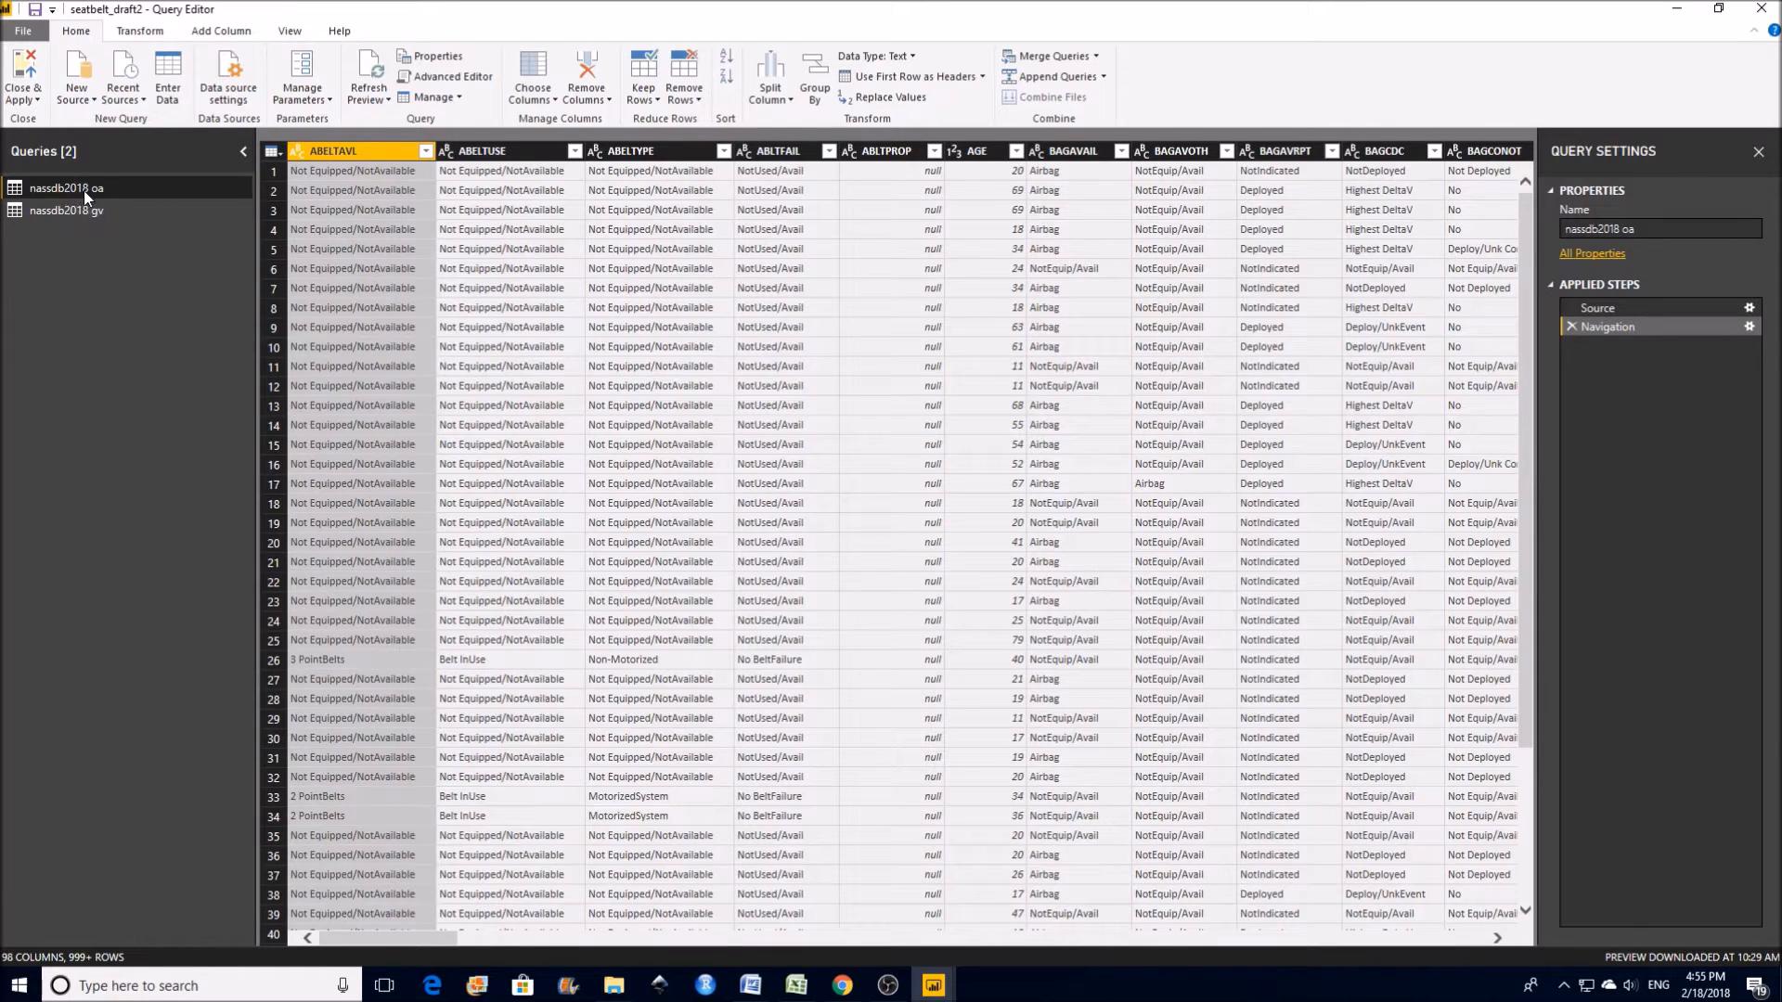
{"action": "left_click", "coordinate": [219, 31]}
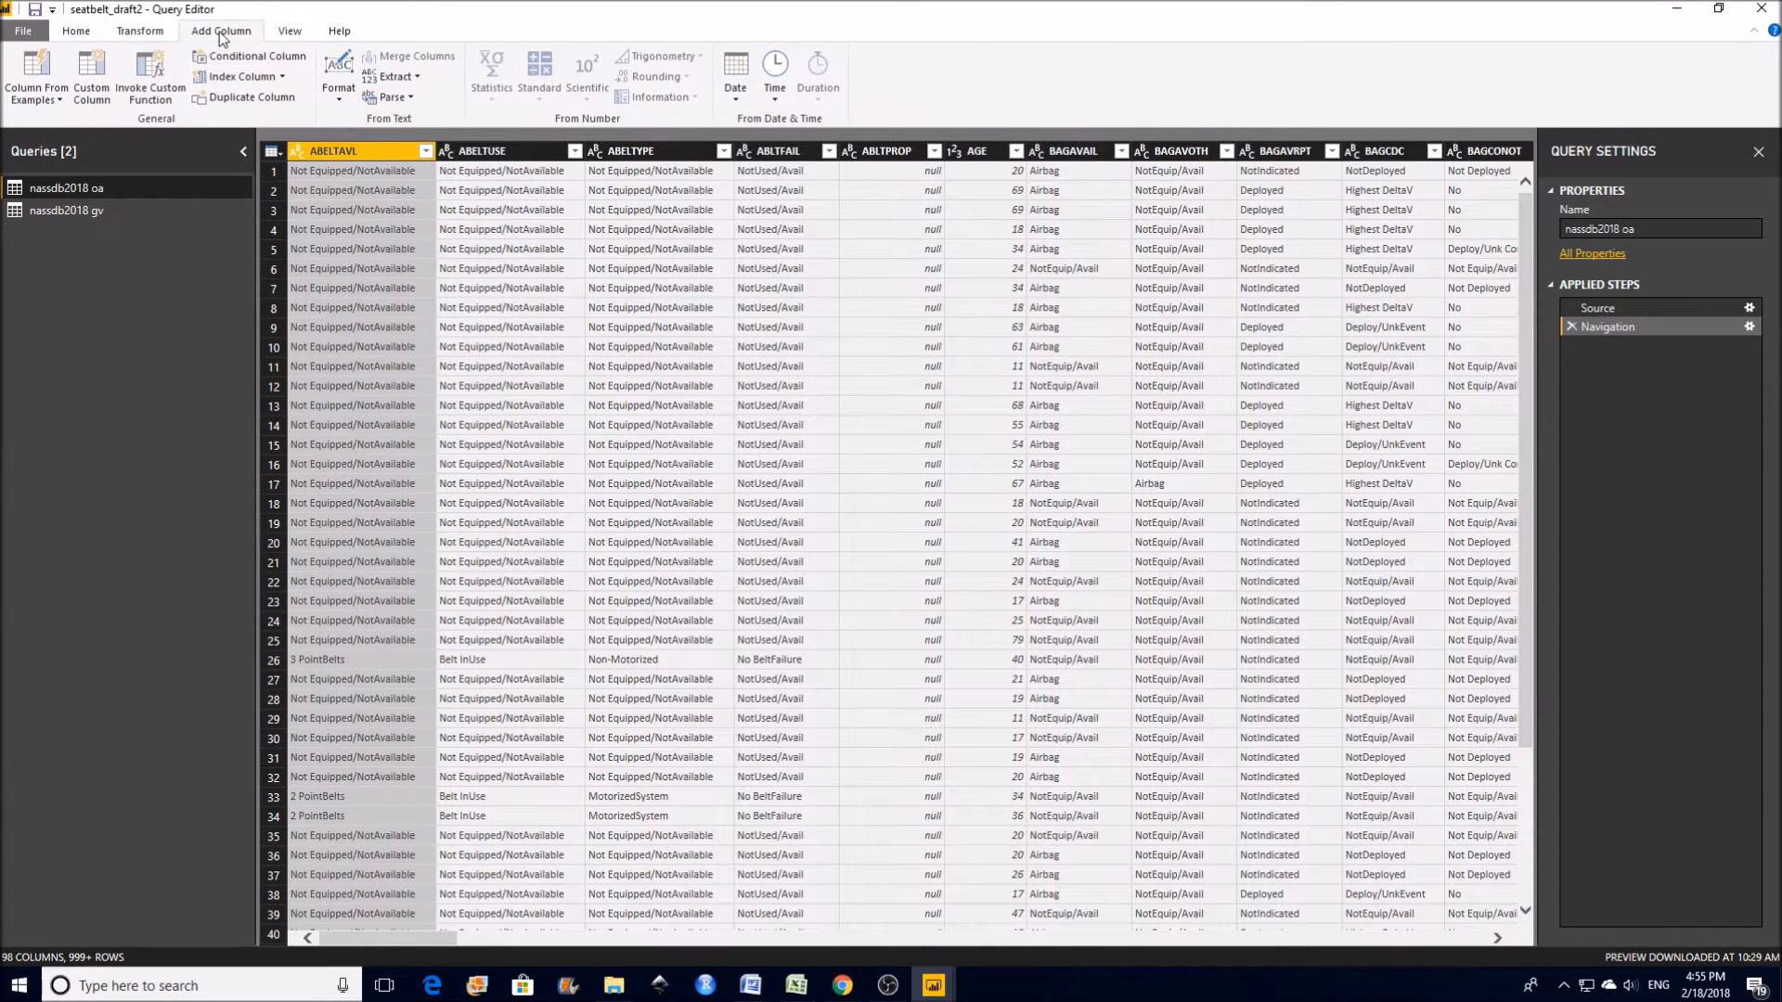
{"action": "left_click", "coordinate": [92, 93]}
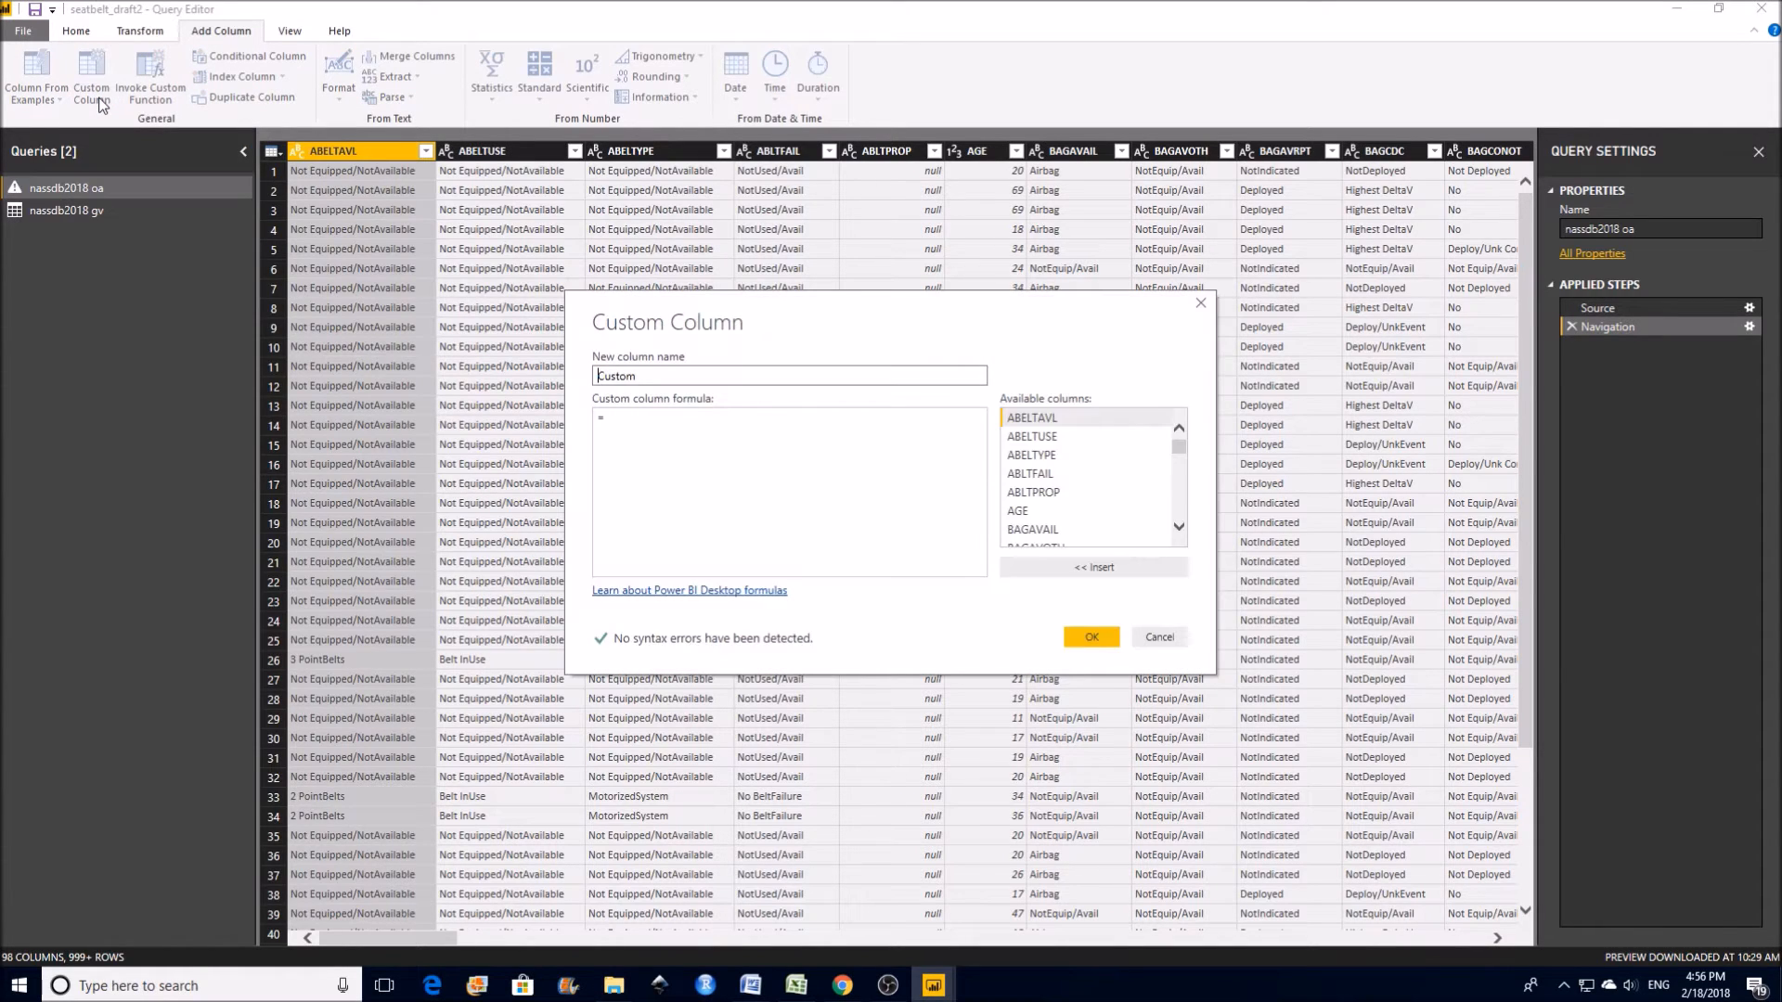
{"action": "double_click", "coordinate": [659, 376]}
{"action": "type", "text": "VehRef"}
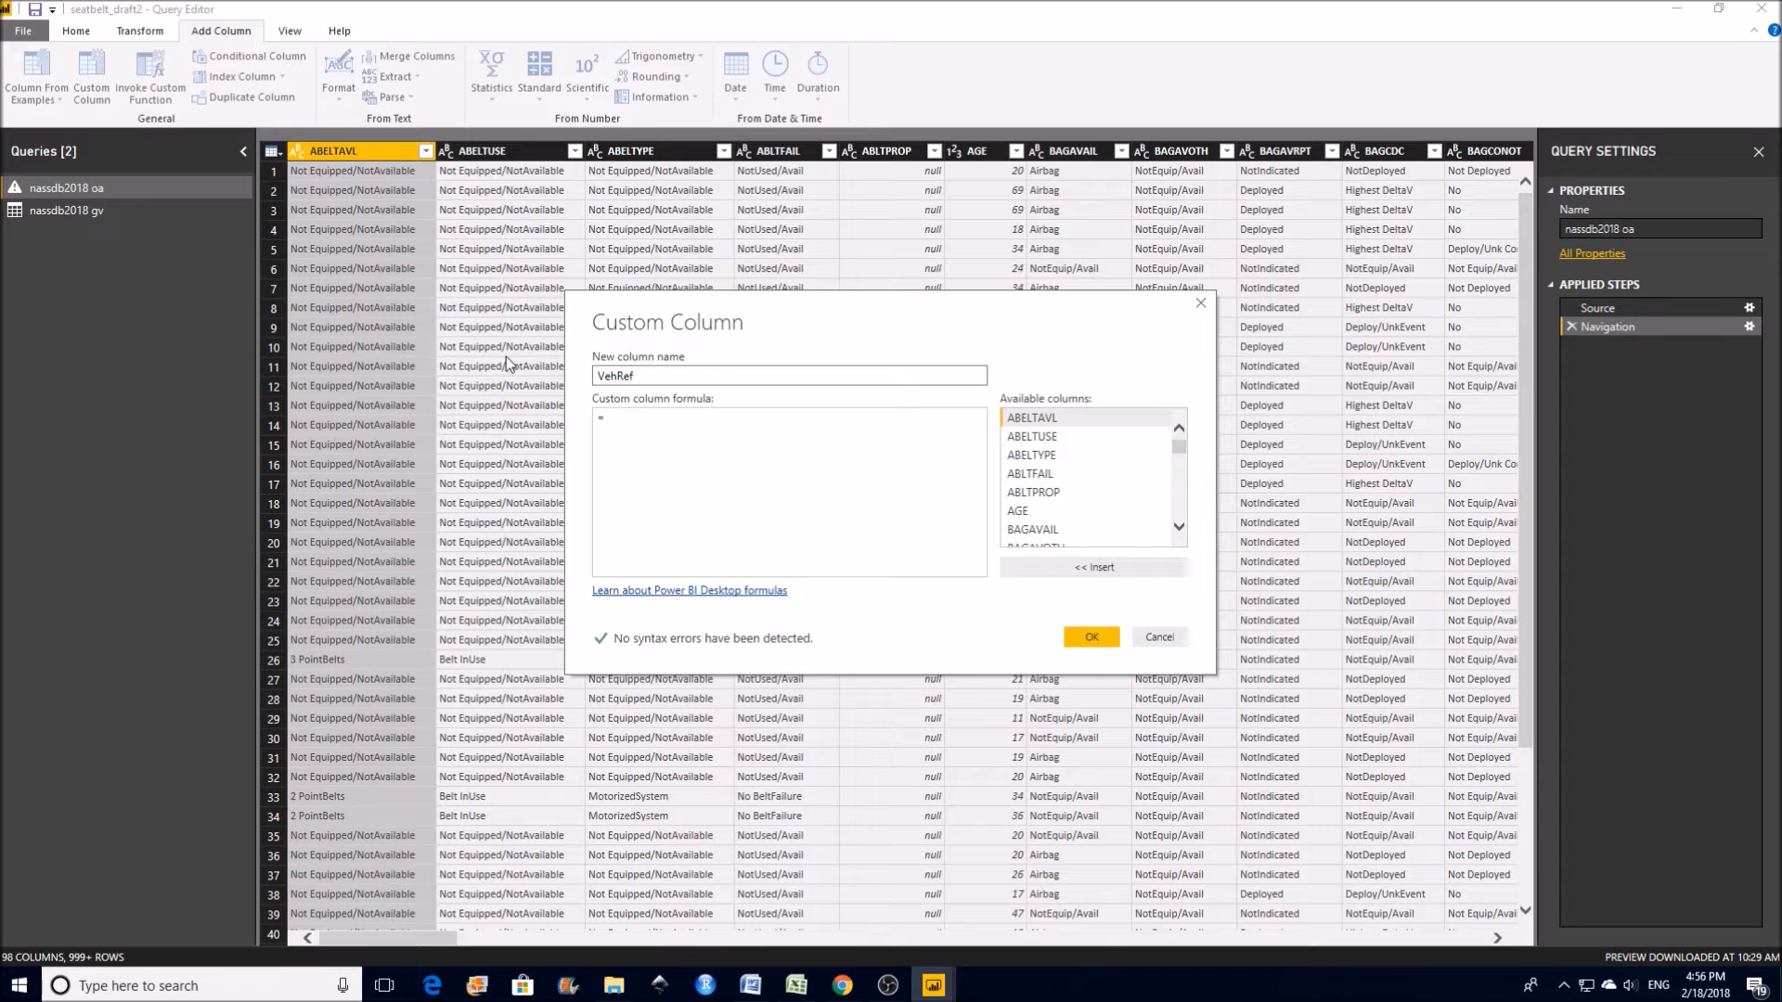
Step: Define the oa query's VehRef column with the formula [REFKEY] &"-" &[VEHNO] and add it
{"action": "left_click", "coordinate": [654, 425]}
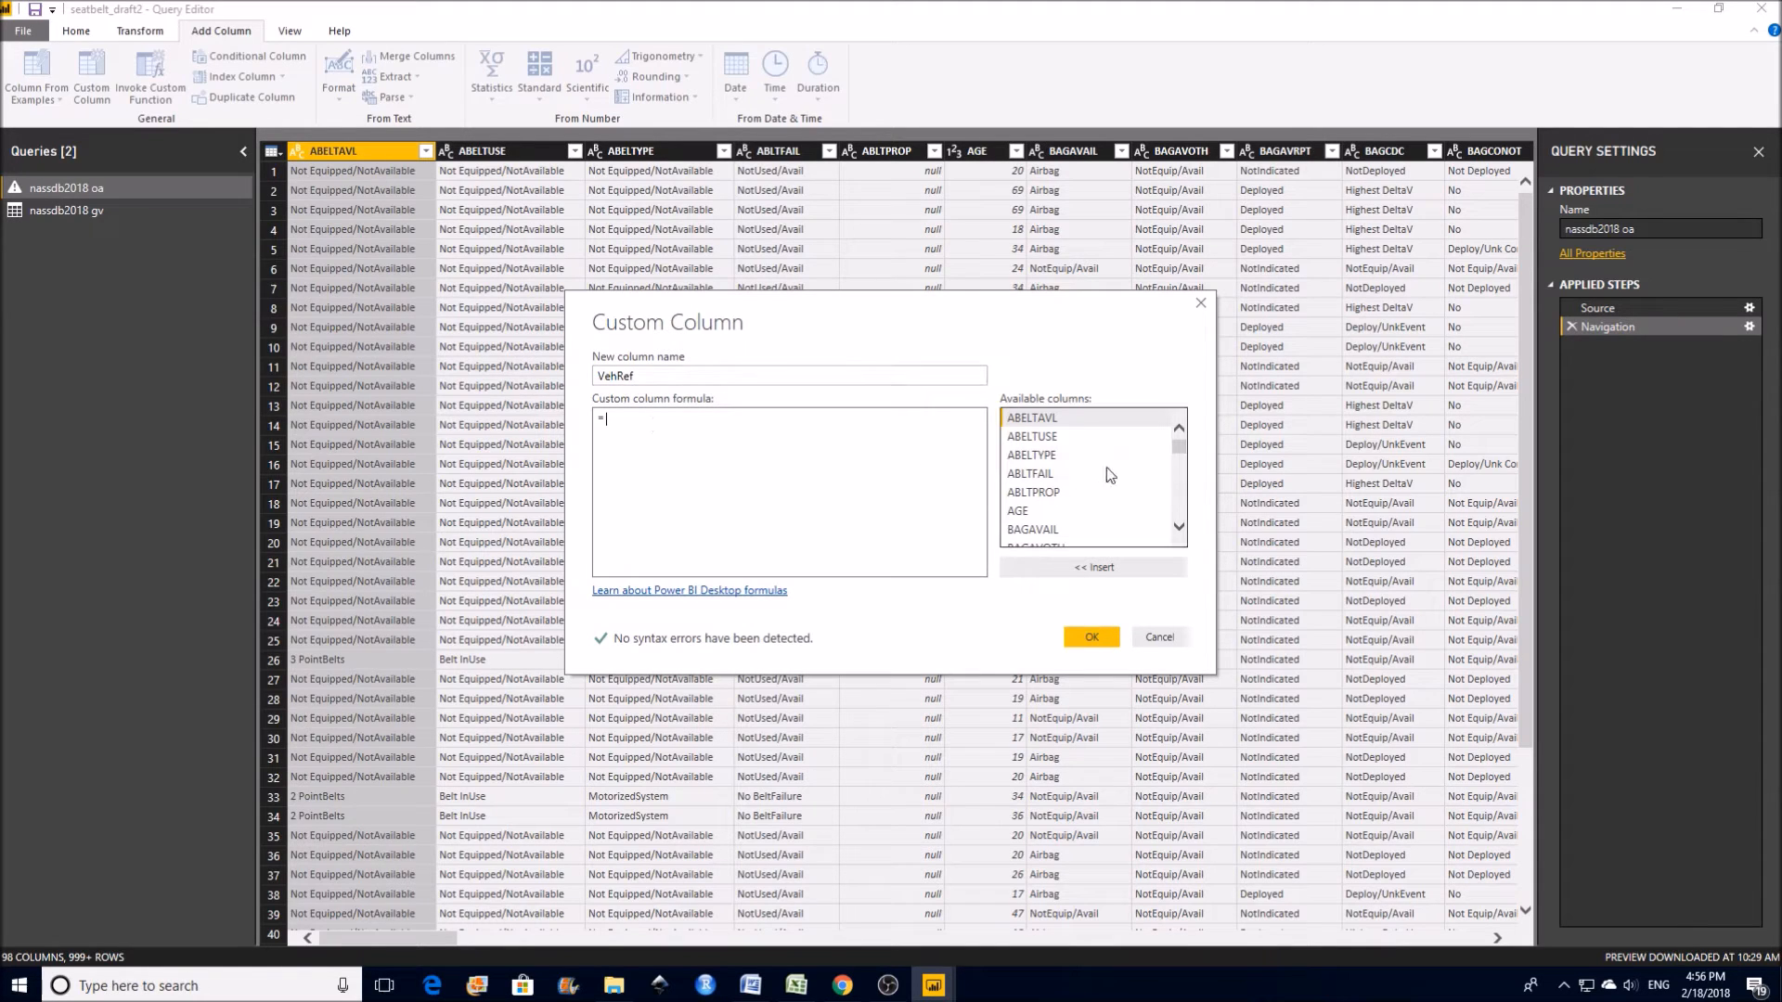
{"action": "left_click_drag", "start_coordinate": [1178, 443], "coordinate": [1183, 499]}
{"action": "double_click", "coordinate": [1064, 509]}
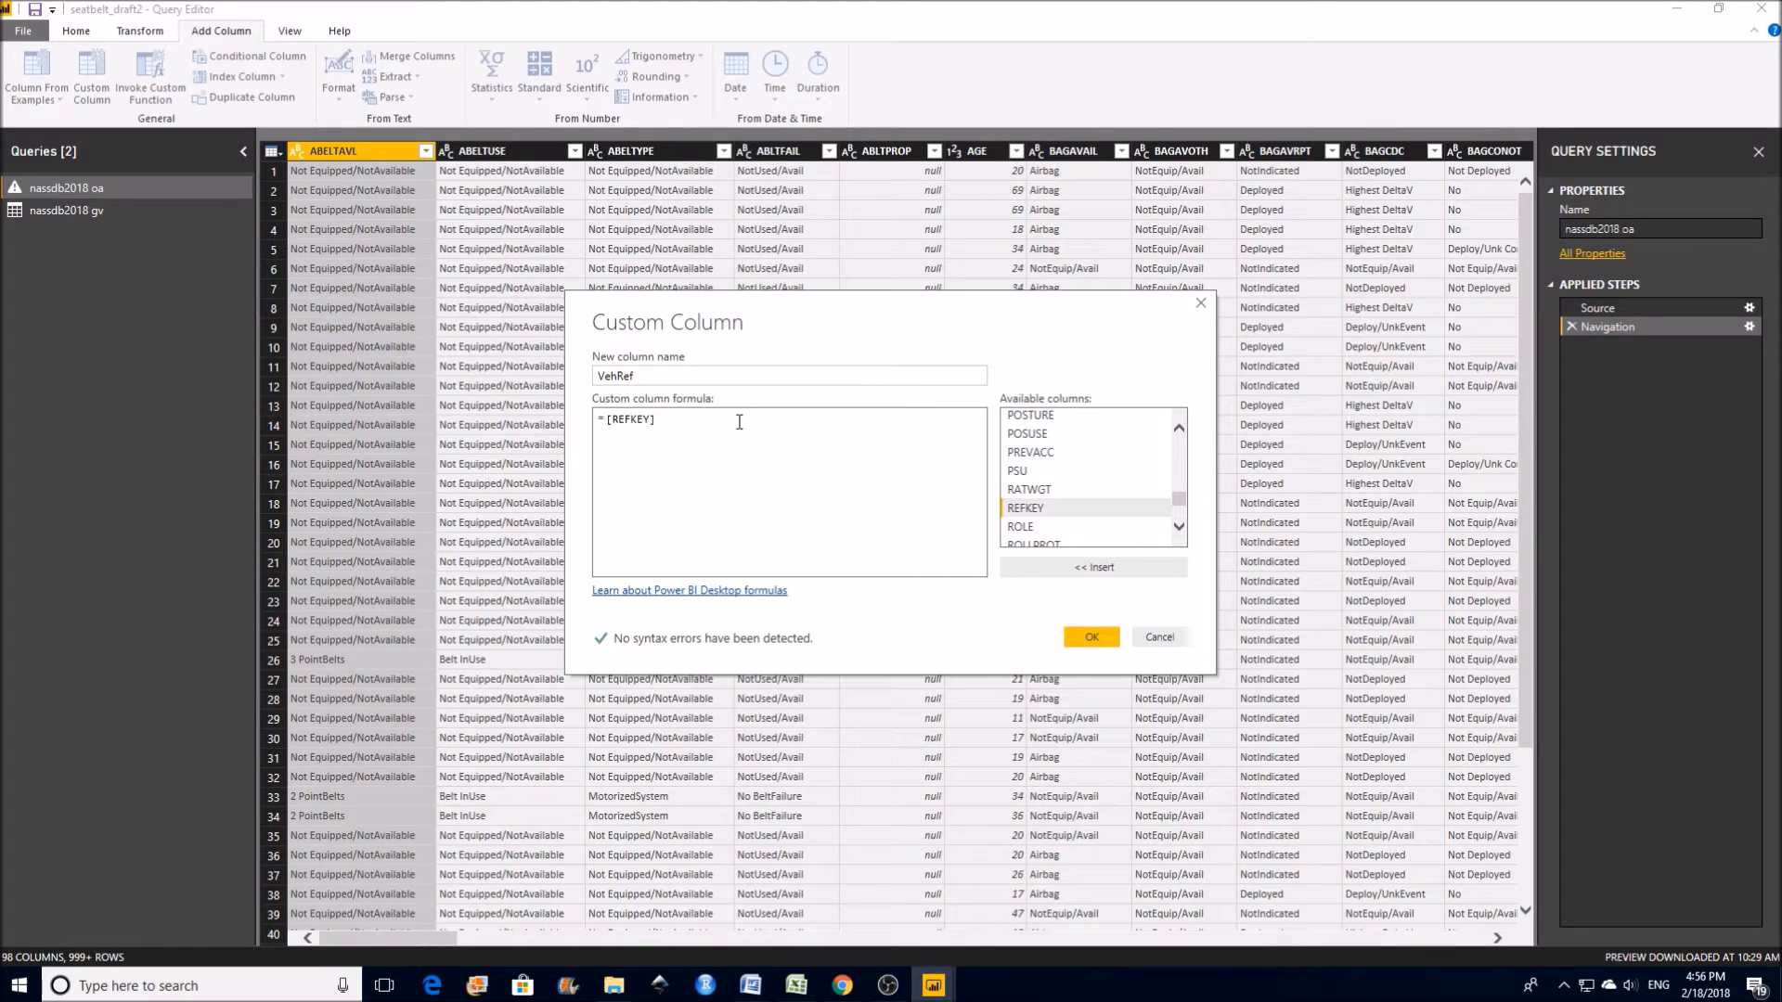
{"action": "type", "text": "&\"-\" &"}
{"action": "left_click", "coordinate": [1179, 499]}
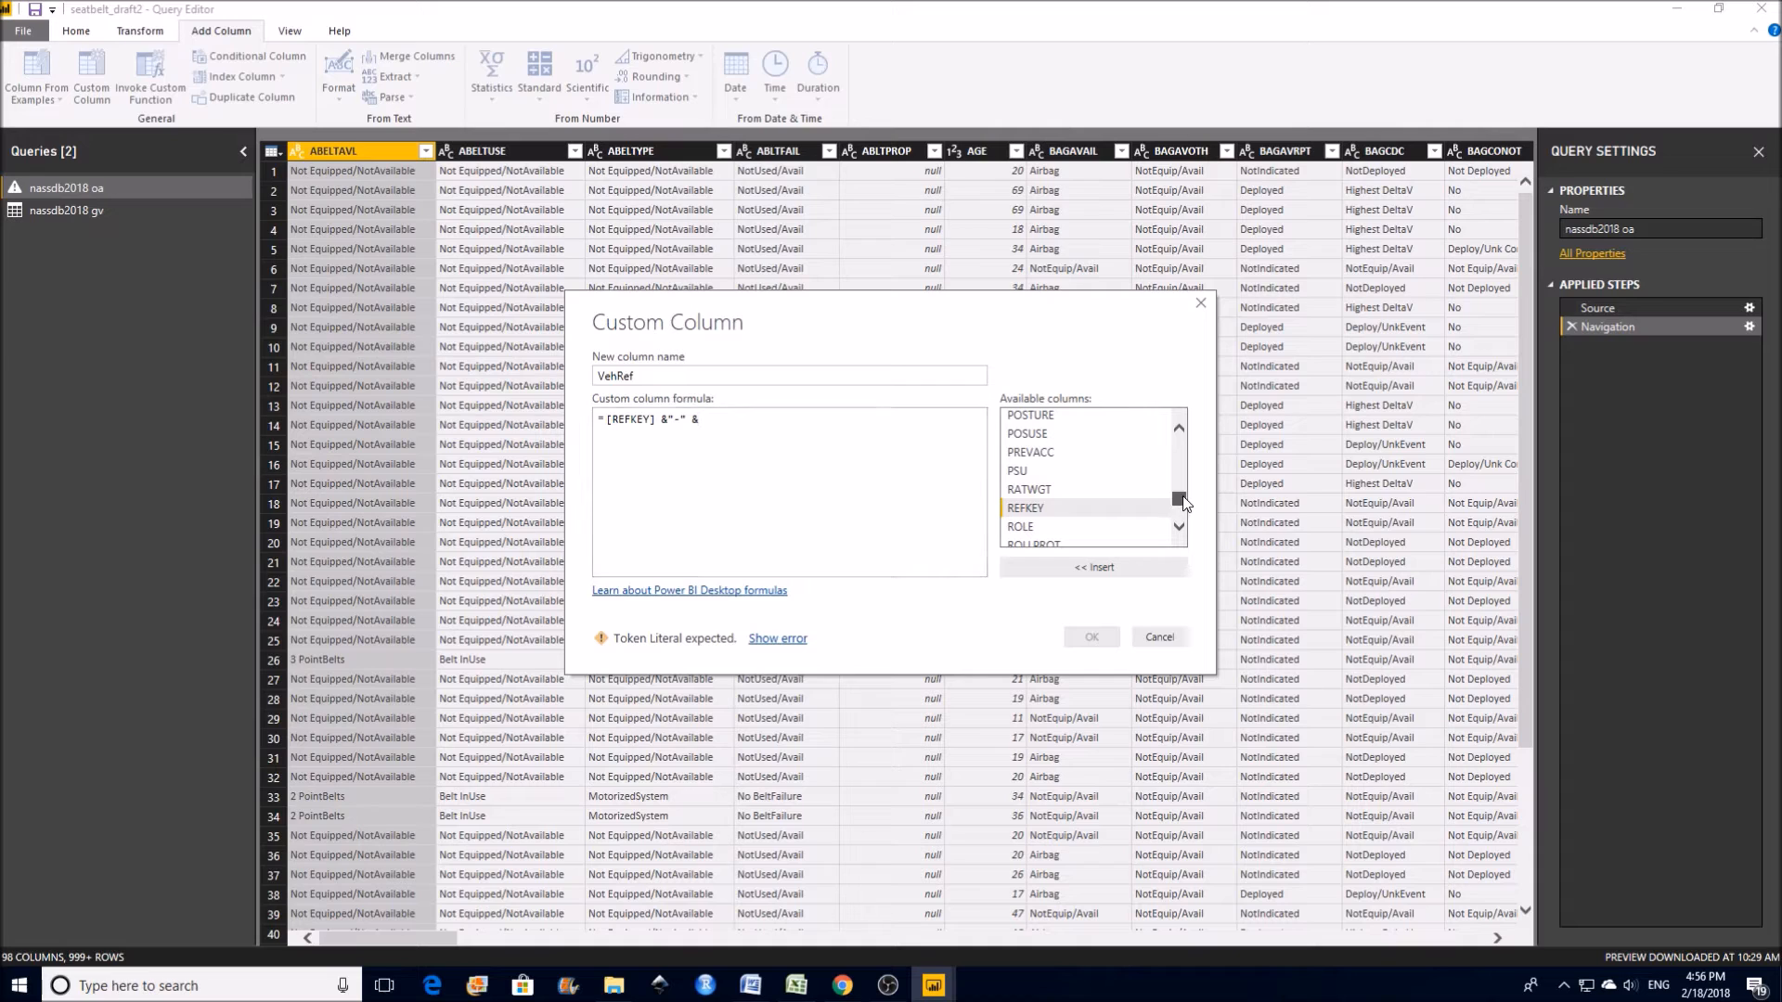
{"action": "left_click_drag", "start_coordinate": [1183, 502], "coordinate": [1184, 515]}
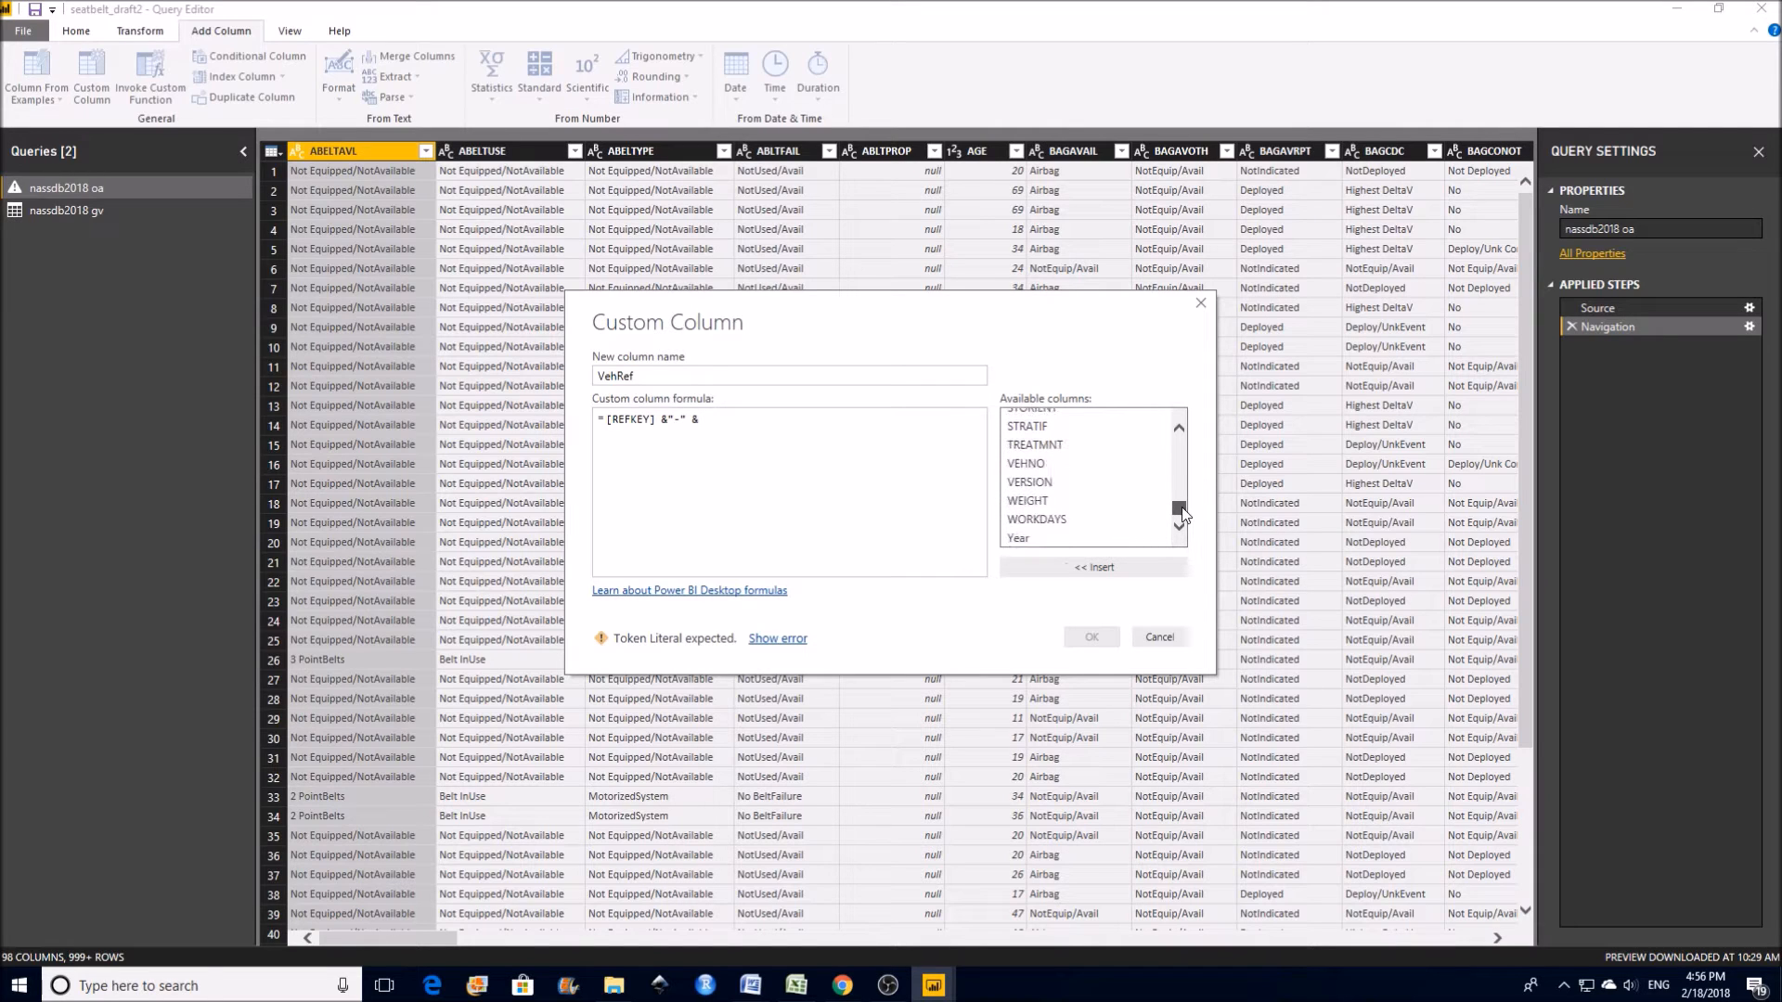
{"action": "left_click", "coordinate": [1057, 464]}
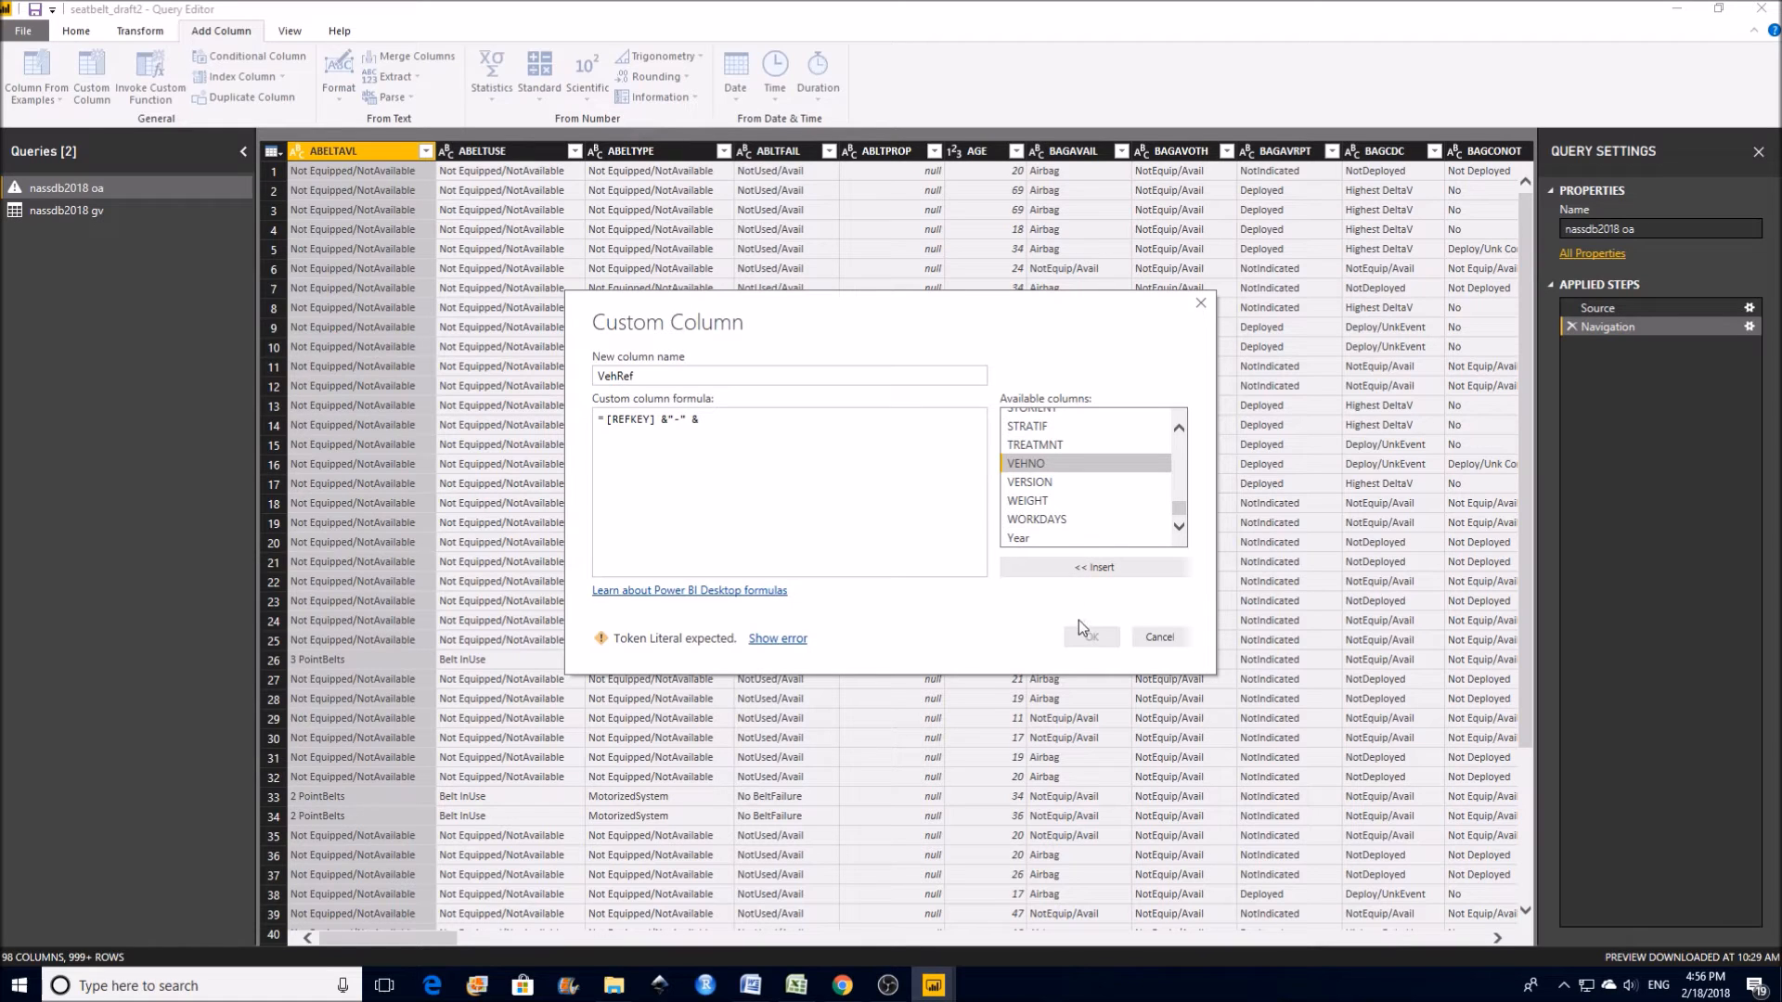
{"action": "double_click", "coordinate": [1030, 466]}
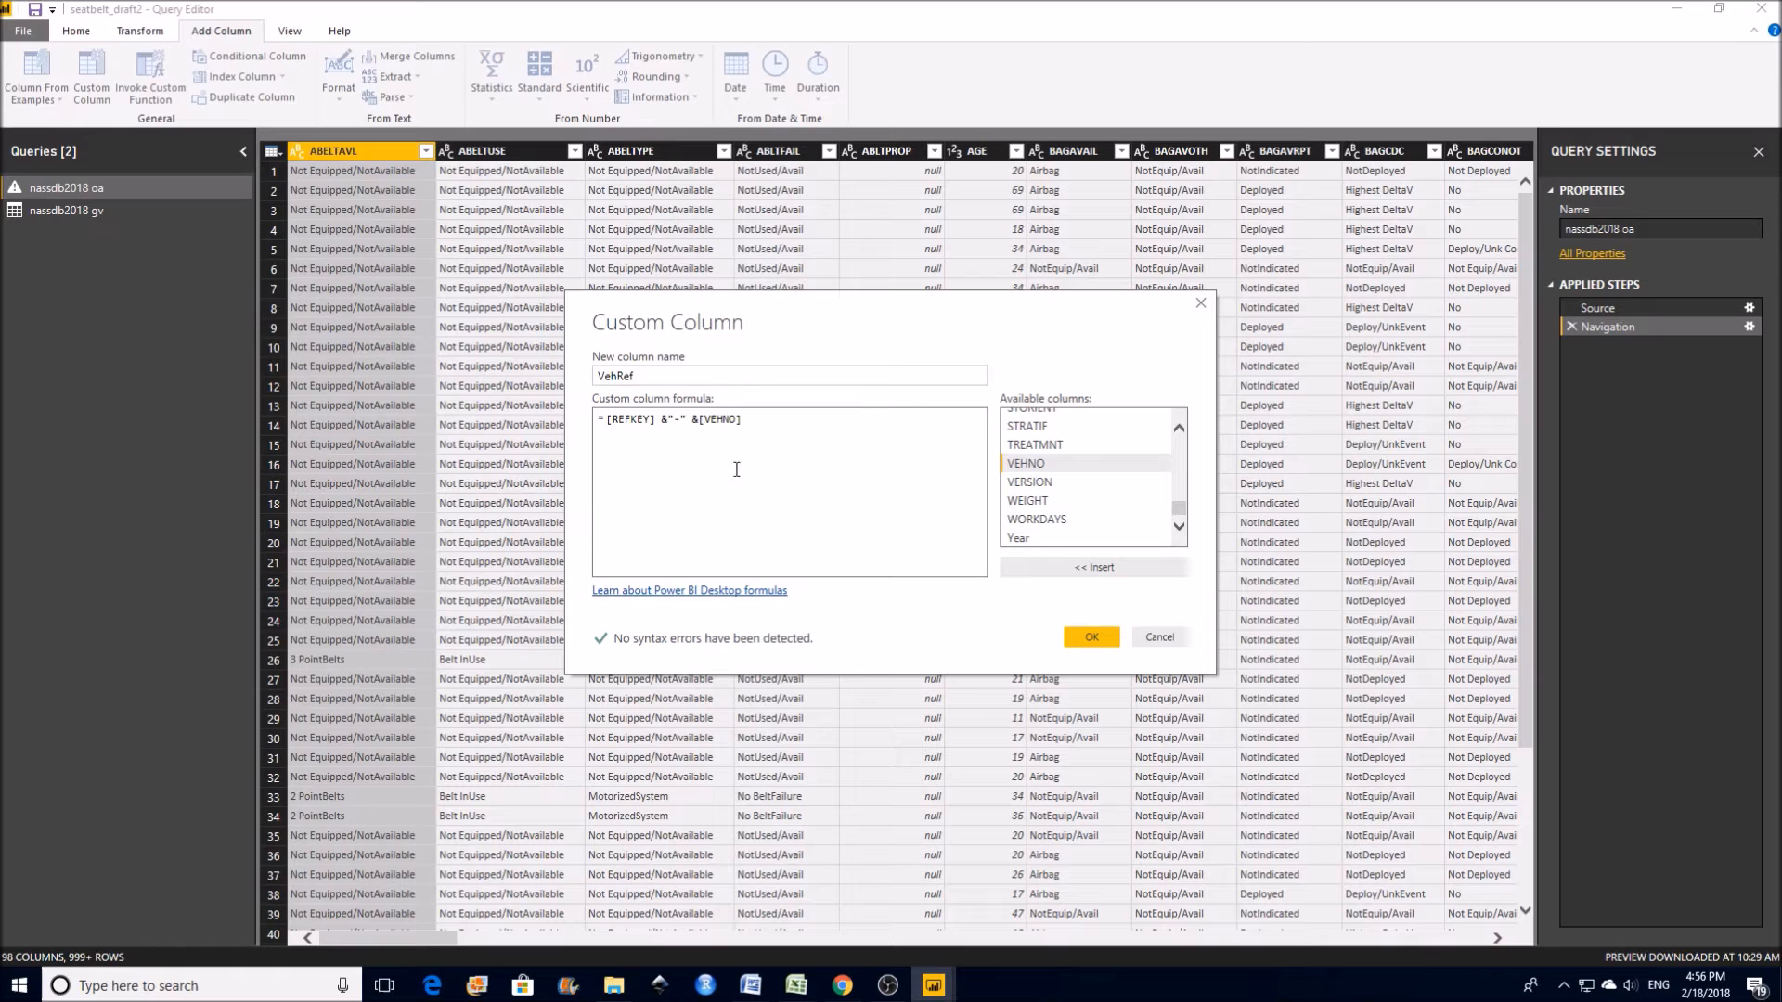
{"action": "left_click", "coordinate": [1092, 637]}
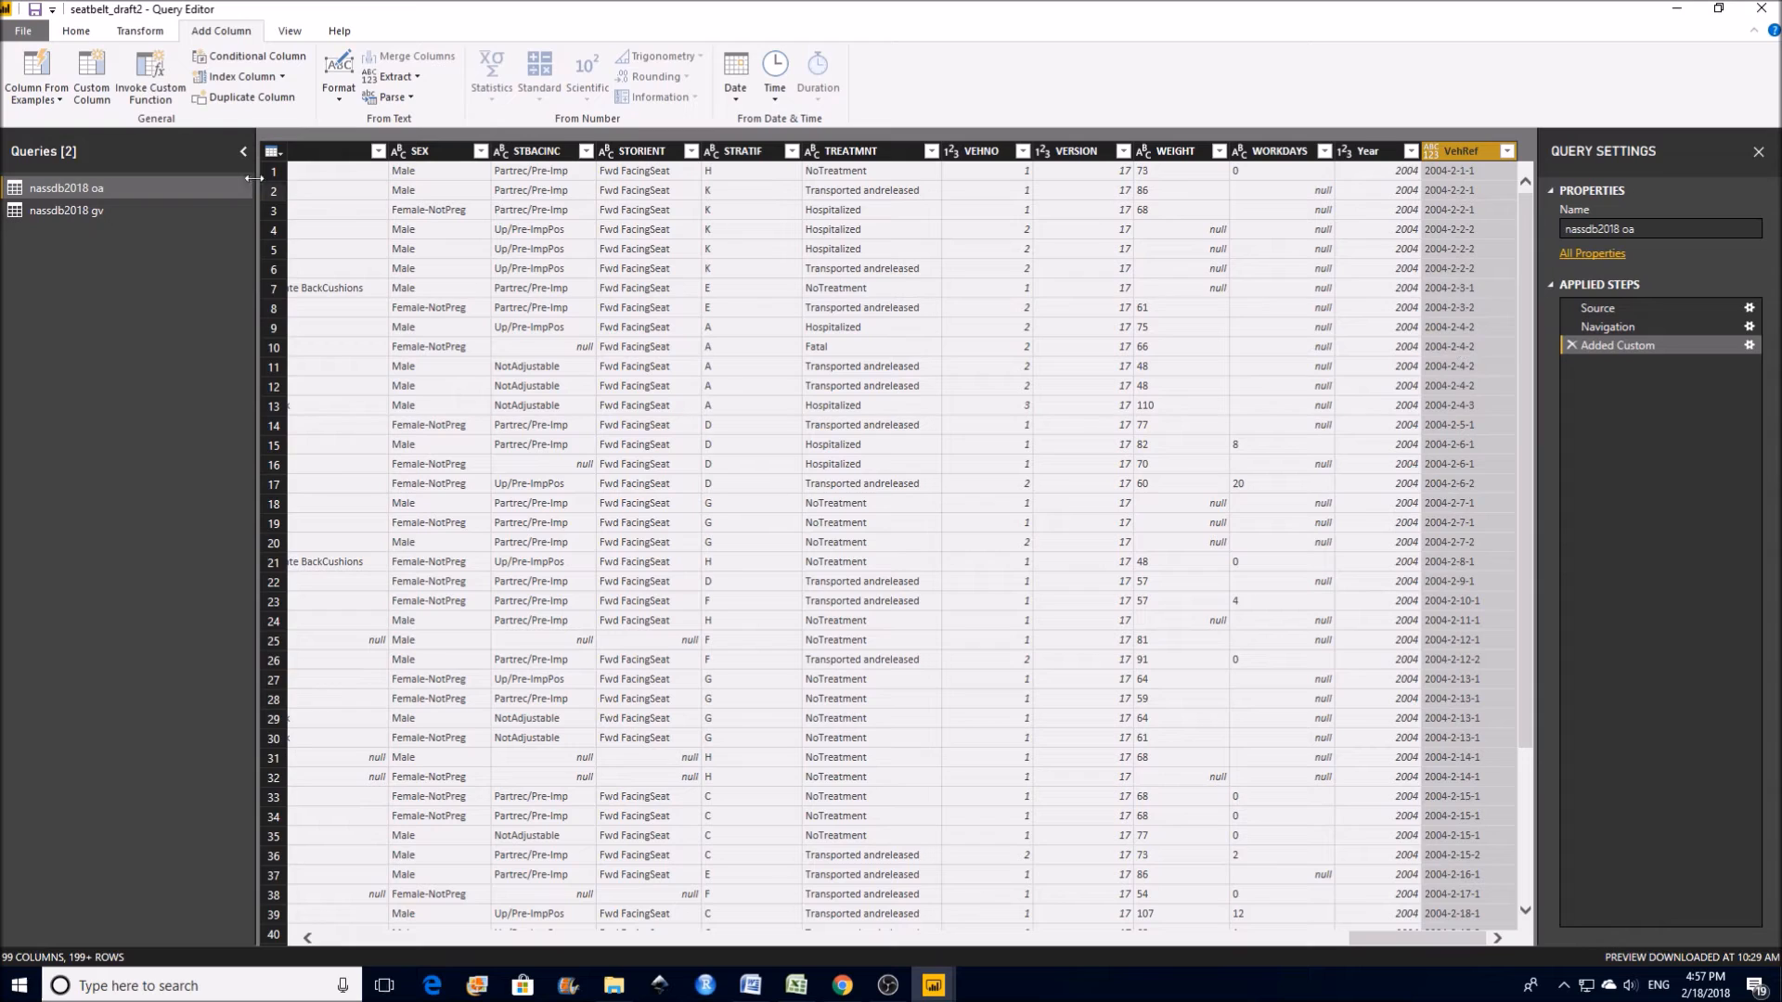
Step: Begin a custom column named VehRef in the nassdb2018 gv query
{"action": "left_click", "coordinate": [66, 217]}
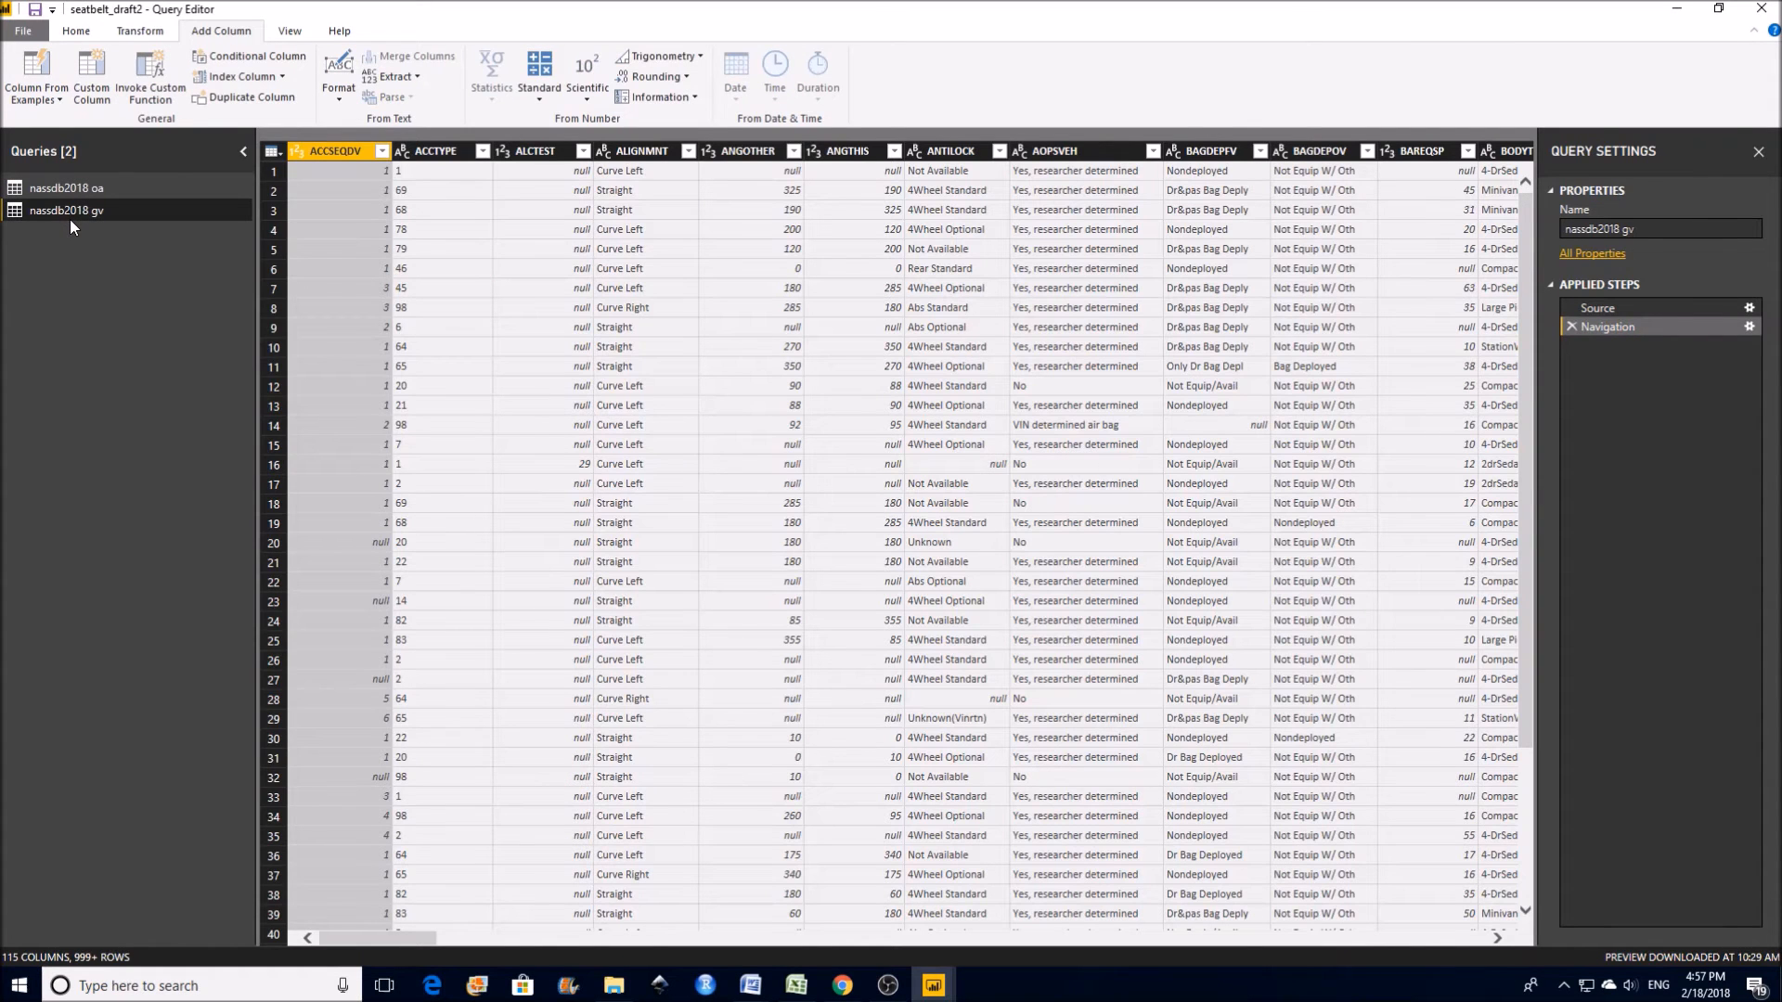
{"action": "left_click", "coordinate": [92, 93]}
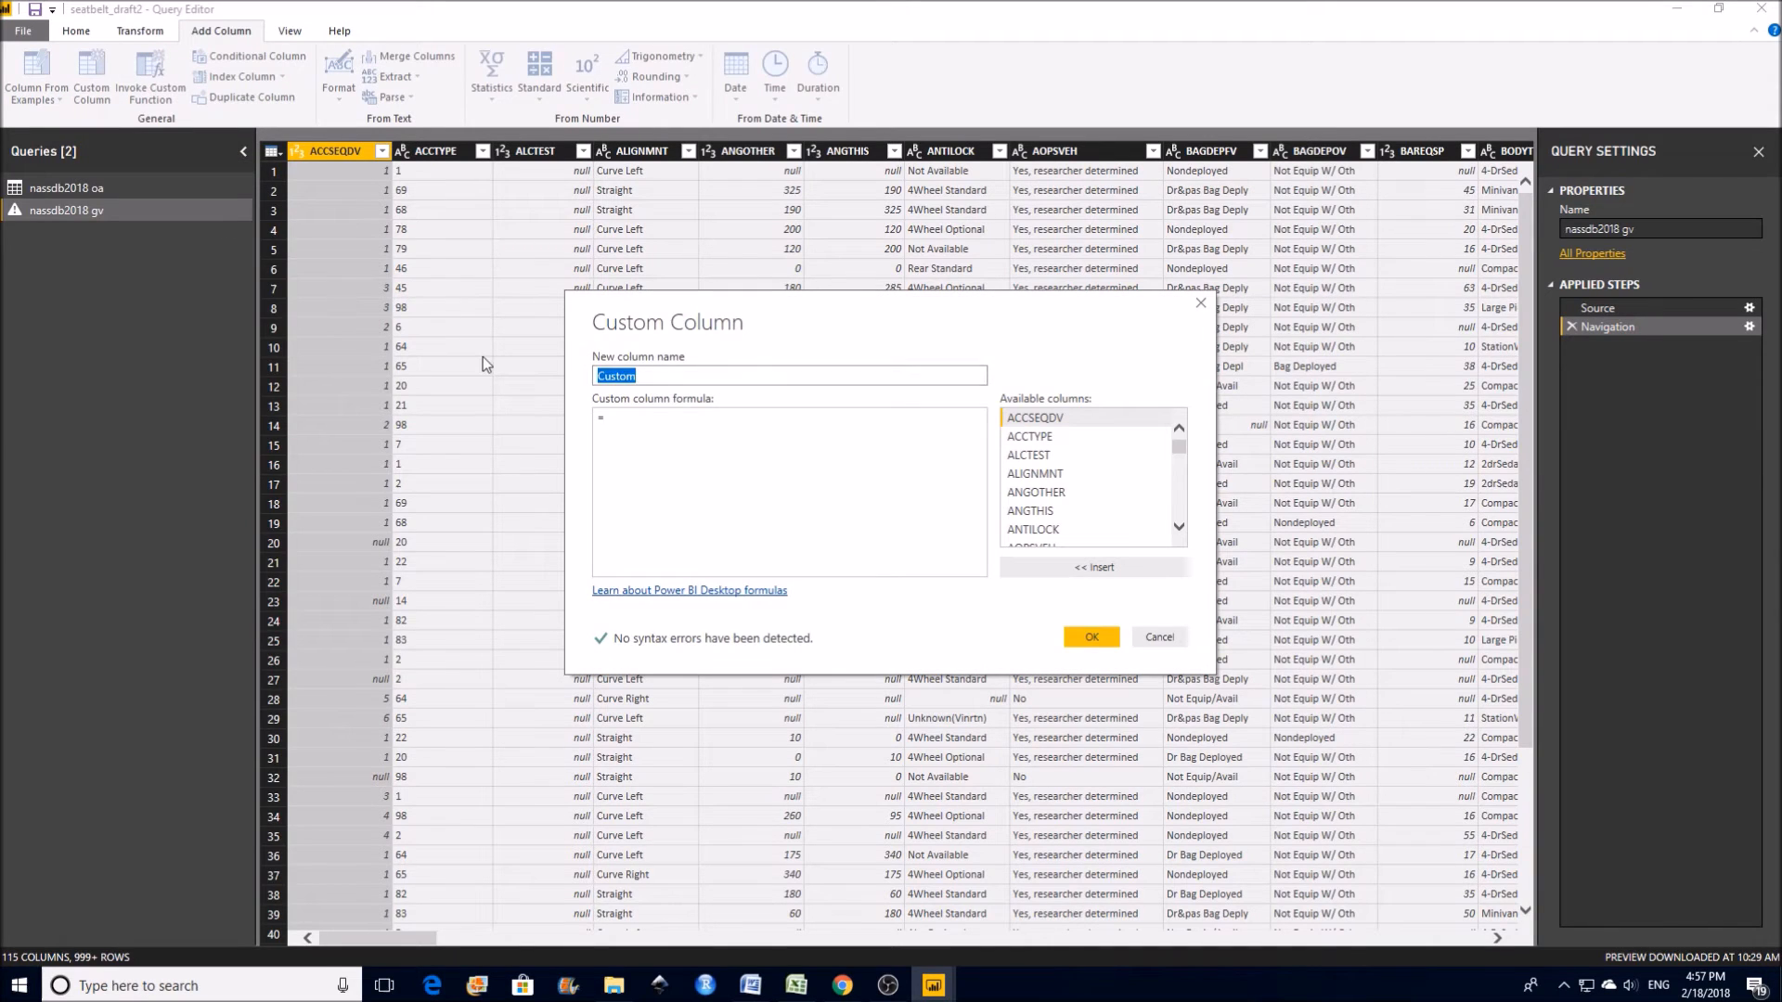
{"action": "type", "text": "VehRf"}
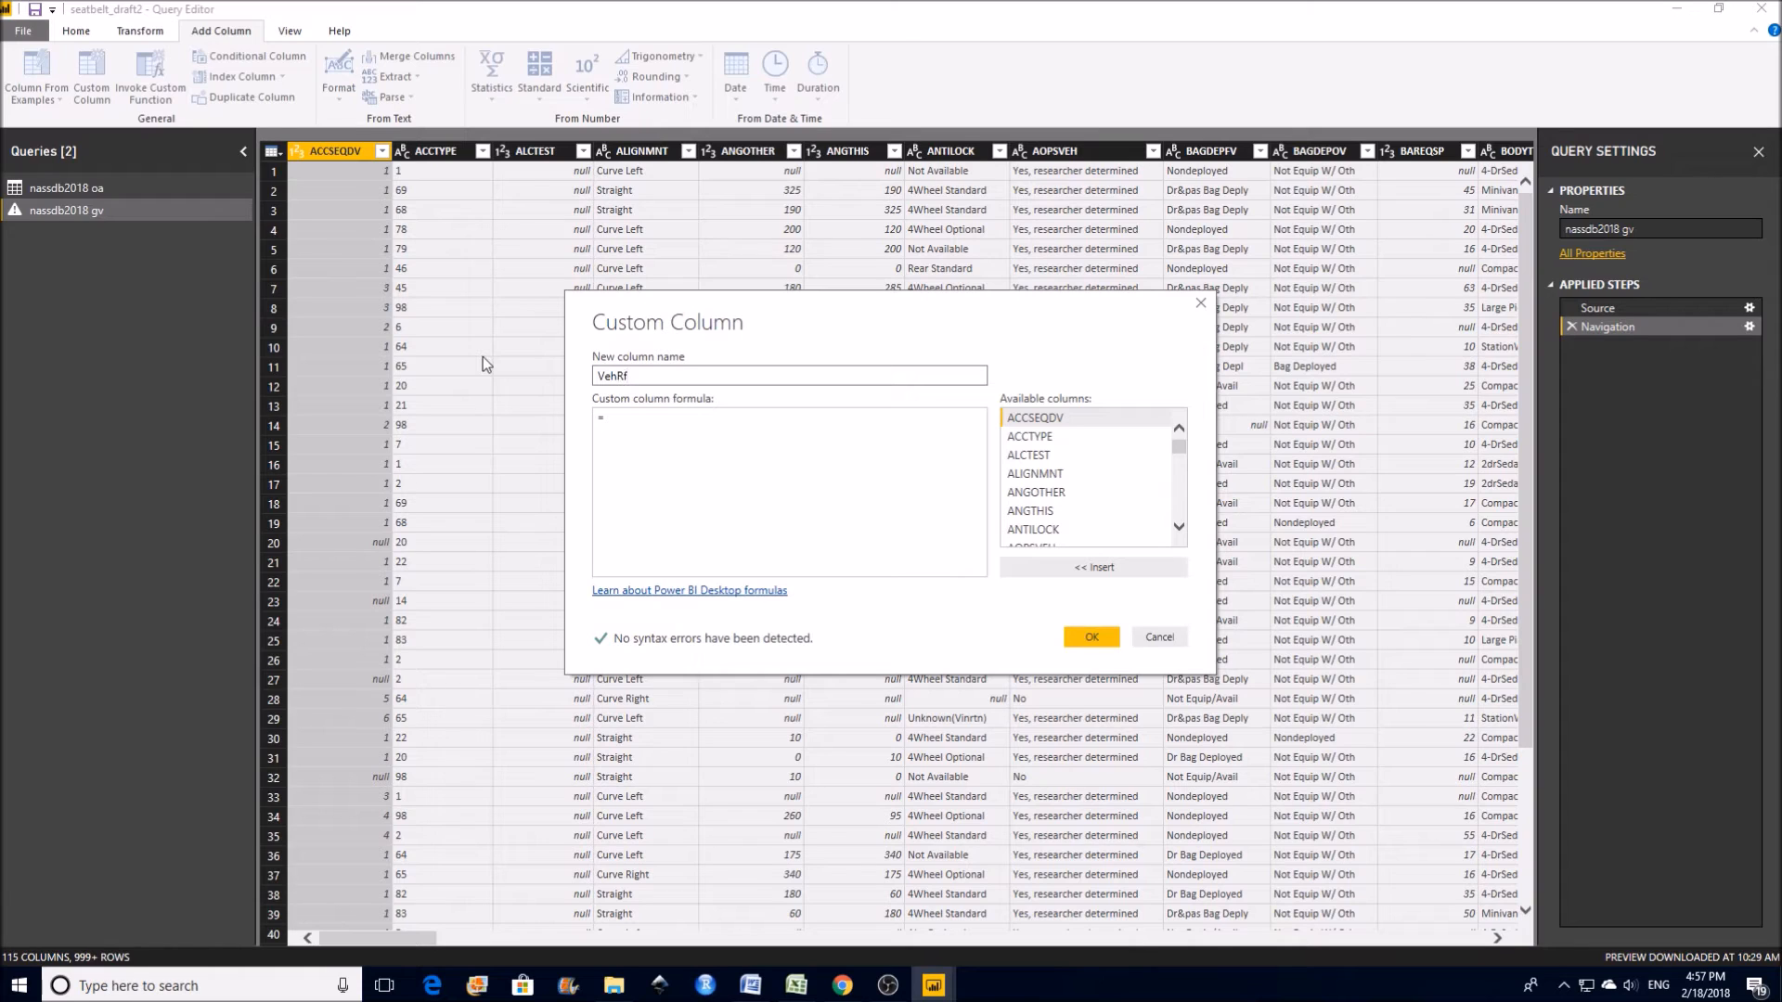
{"action": "key", "text": "BackSpace"}
{"action": "type", "text": "ef"}
Step: Define the gv query's VehRef column with the formula [REFKEY] &"-" &[VEHNO] and add it
{"action": "left_click", "coordinate": [654, 408]}
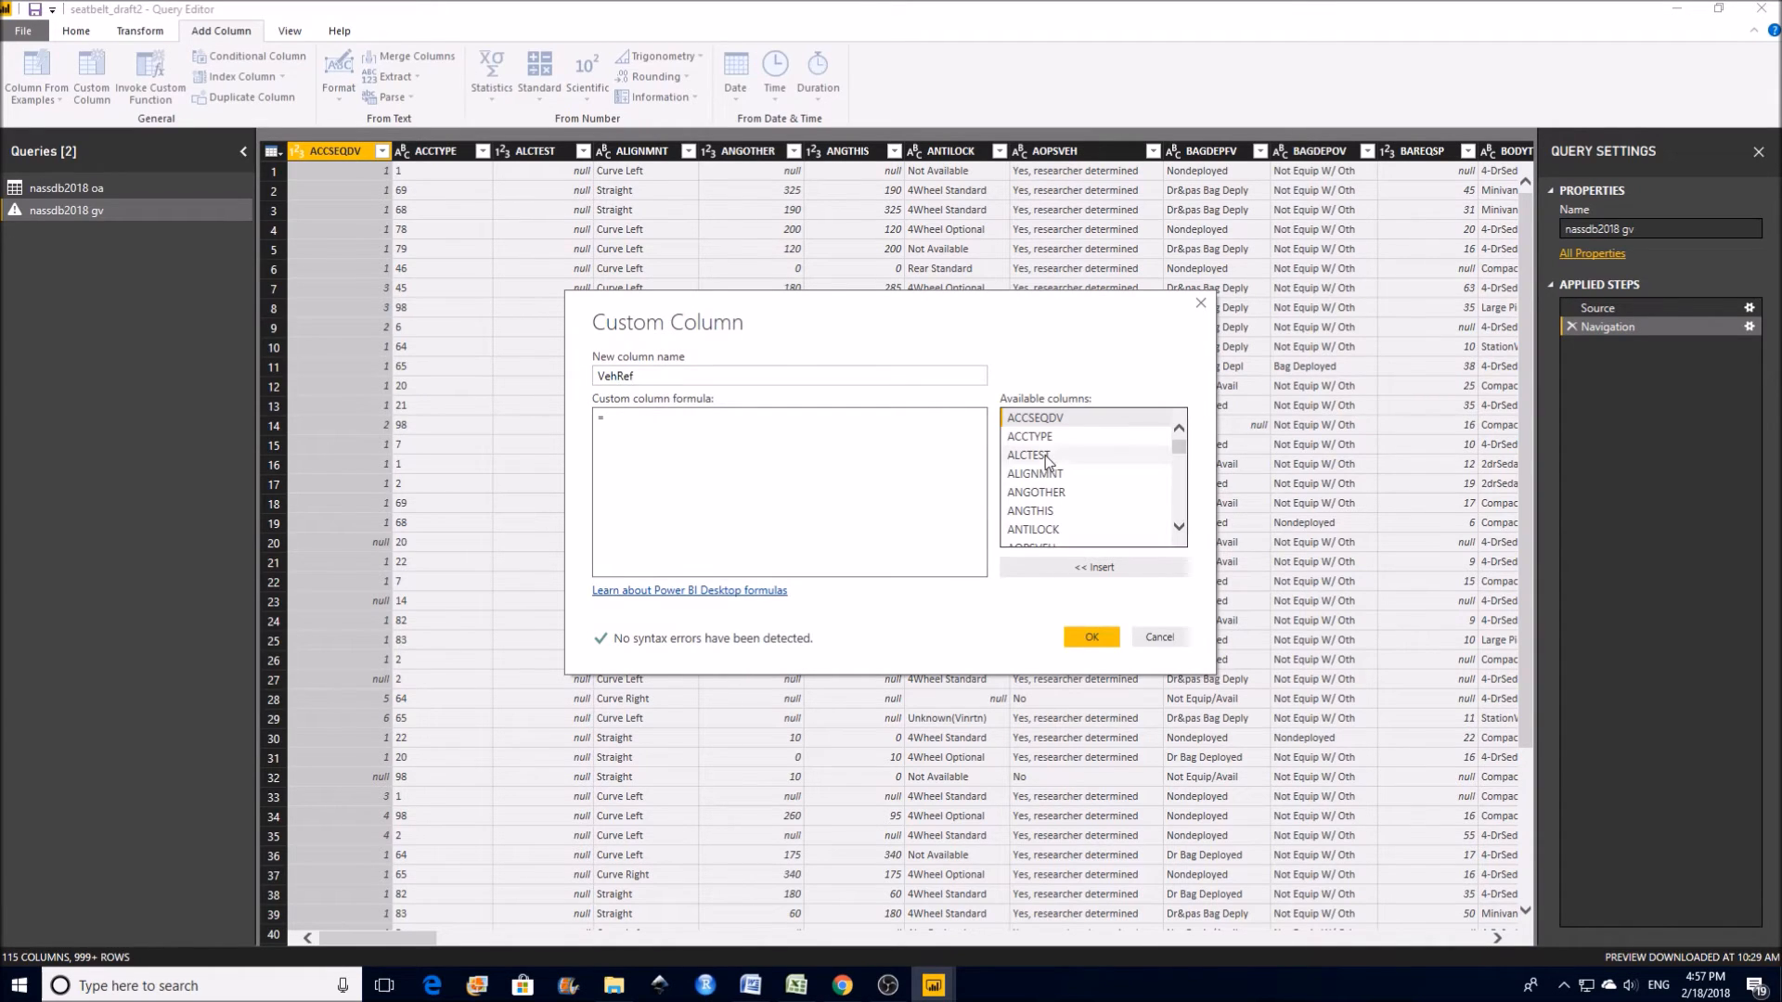
{"action": "left_click_drag", "start_coordinate": [1179, 448], "coordinate": [1176, 485]}
{"action": "double_click", "coordinate": [1027, 432]}
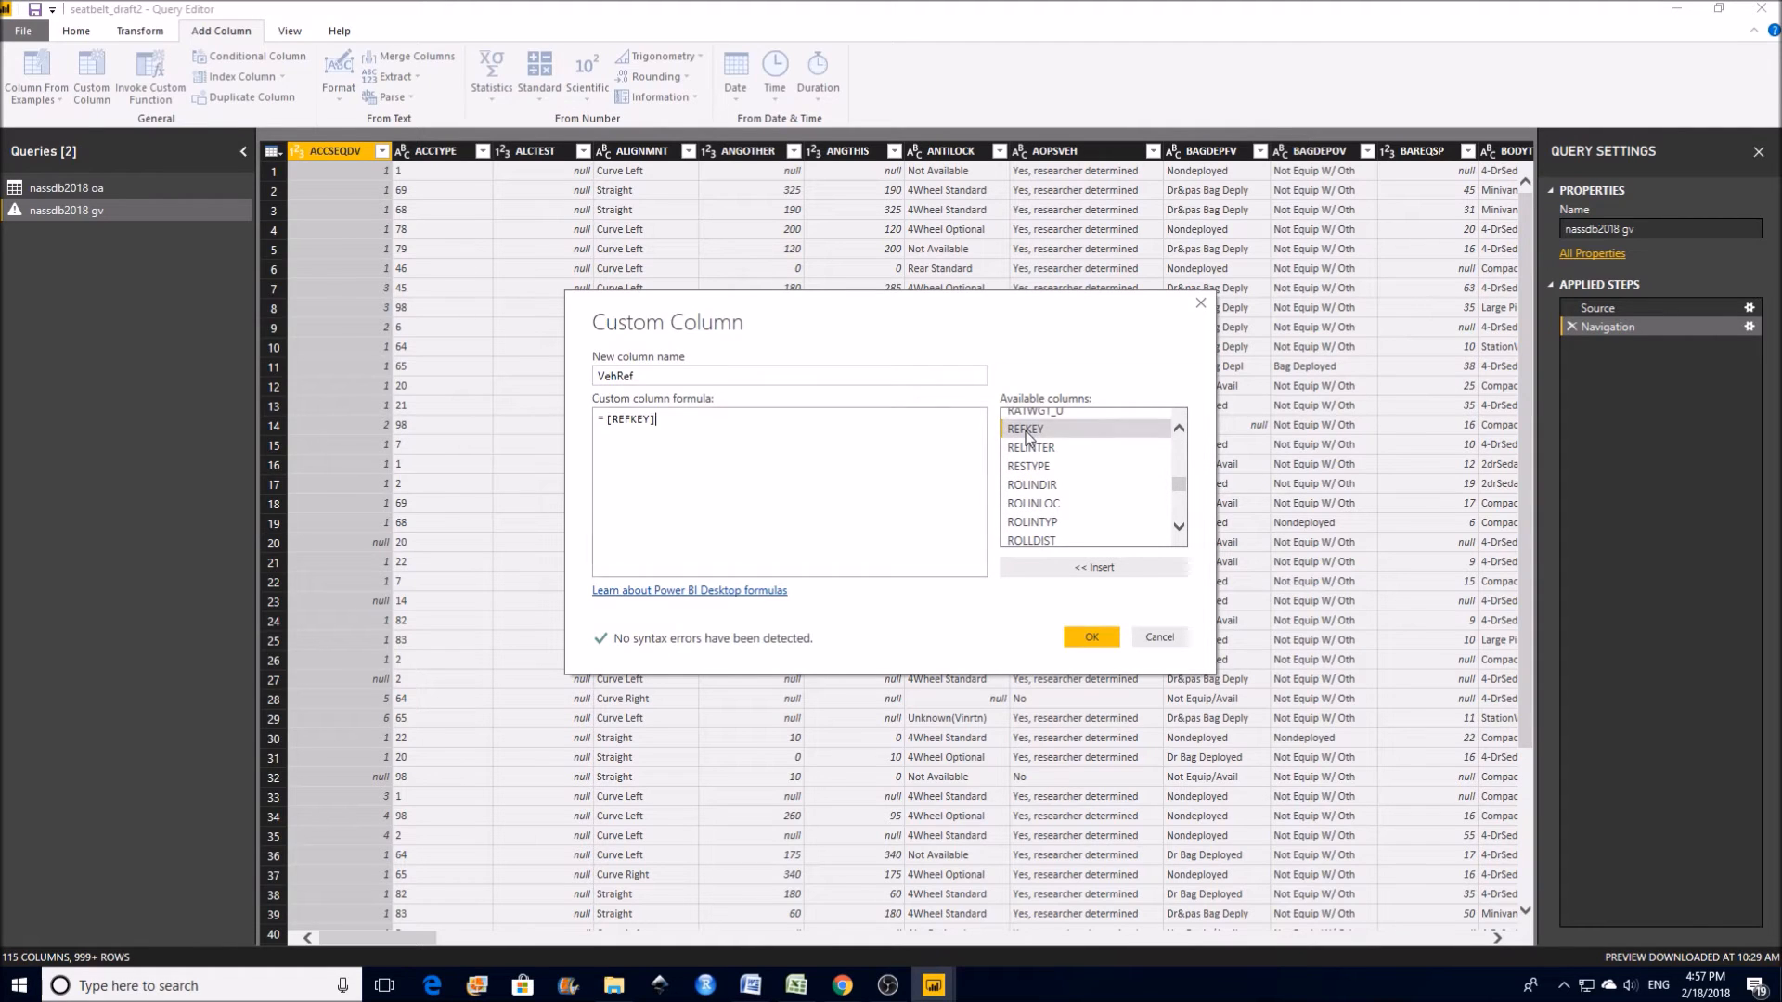
{"action": "type", "text": "&\""}
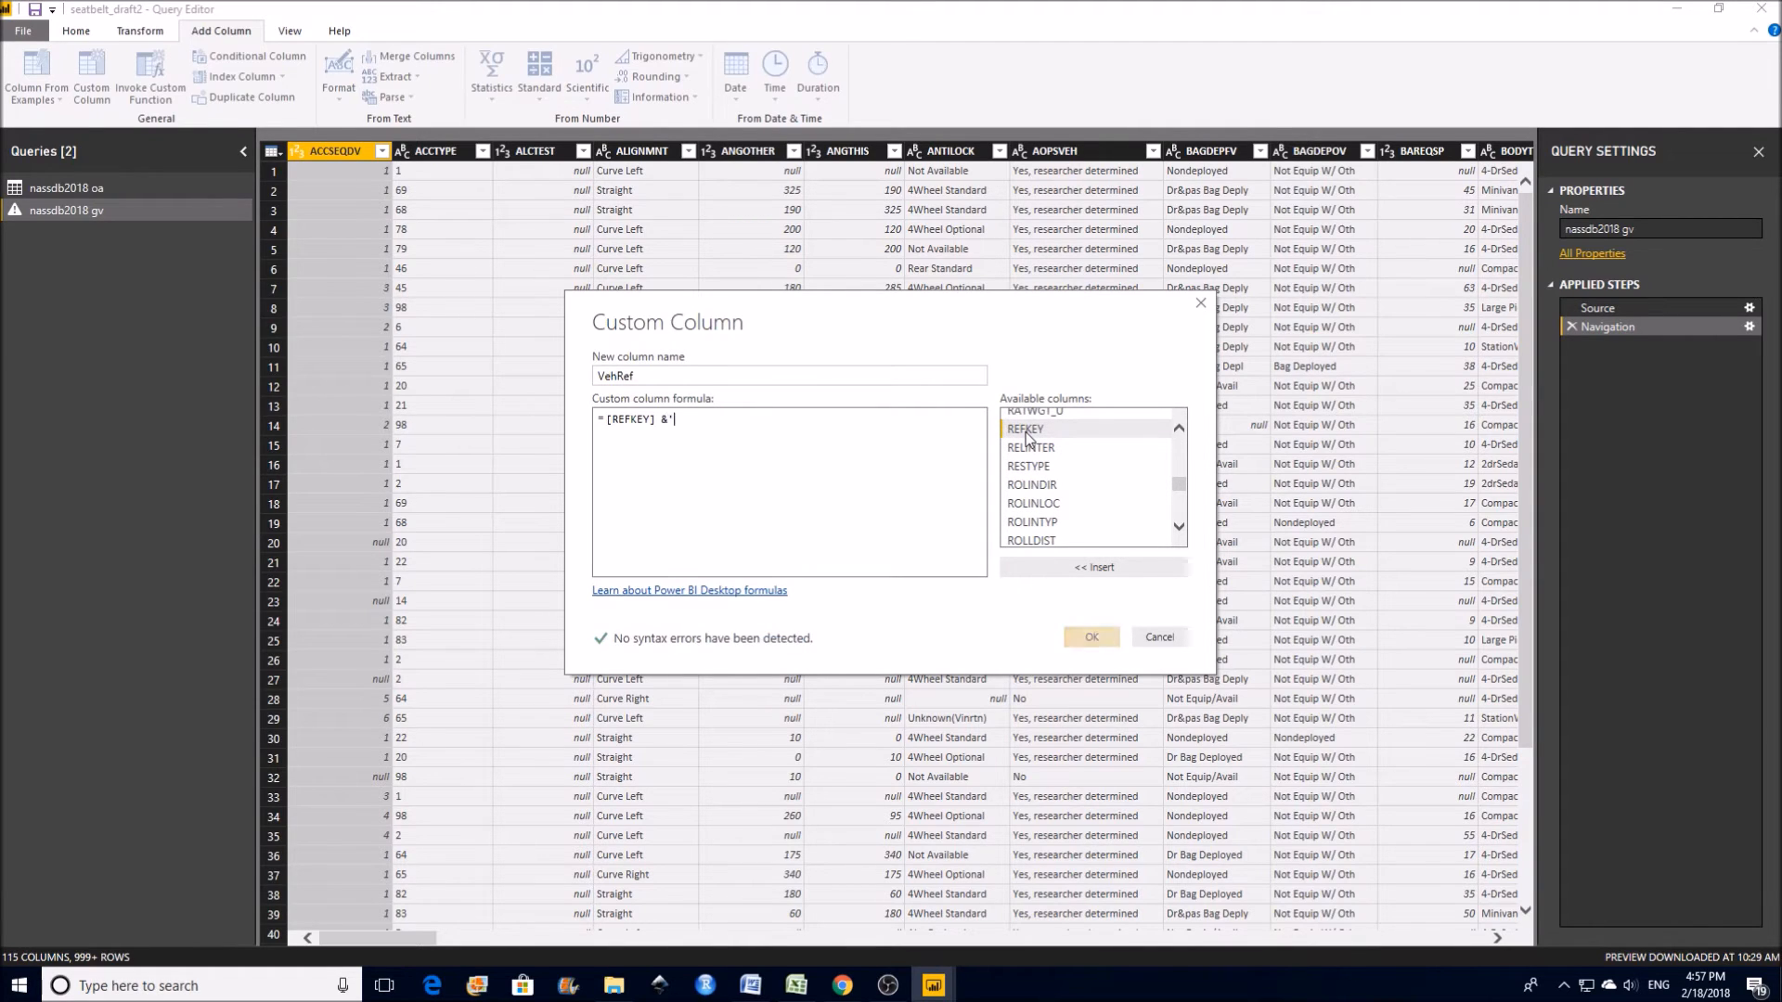
{"action": "type", "text": "-\" &"}
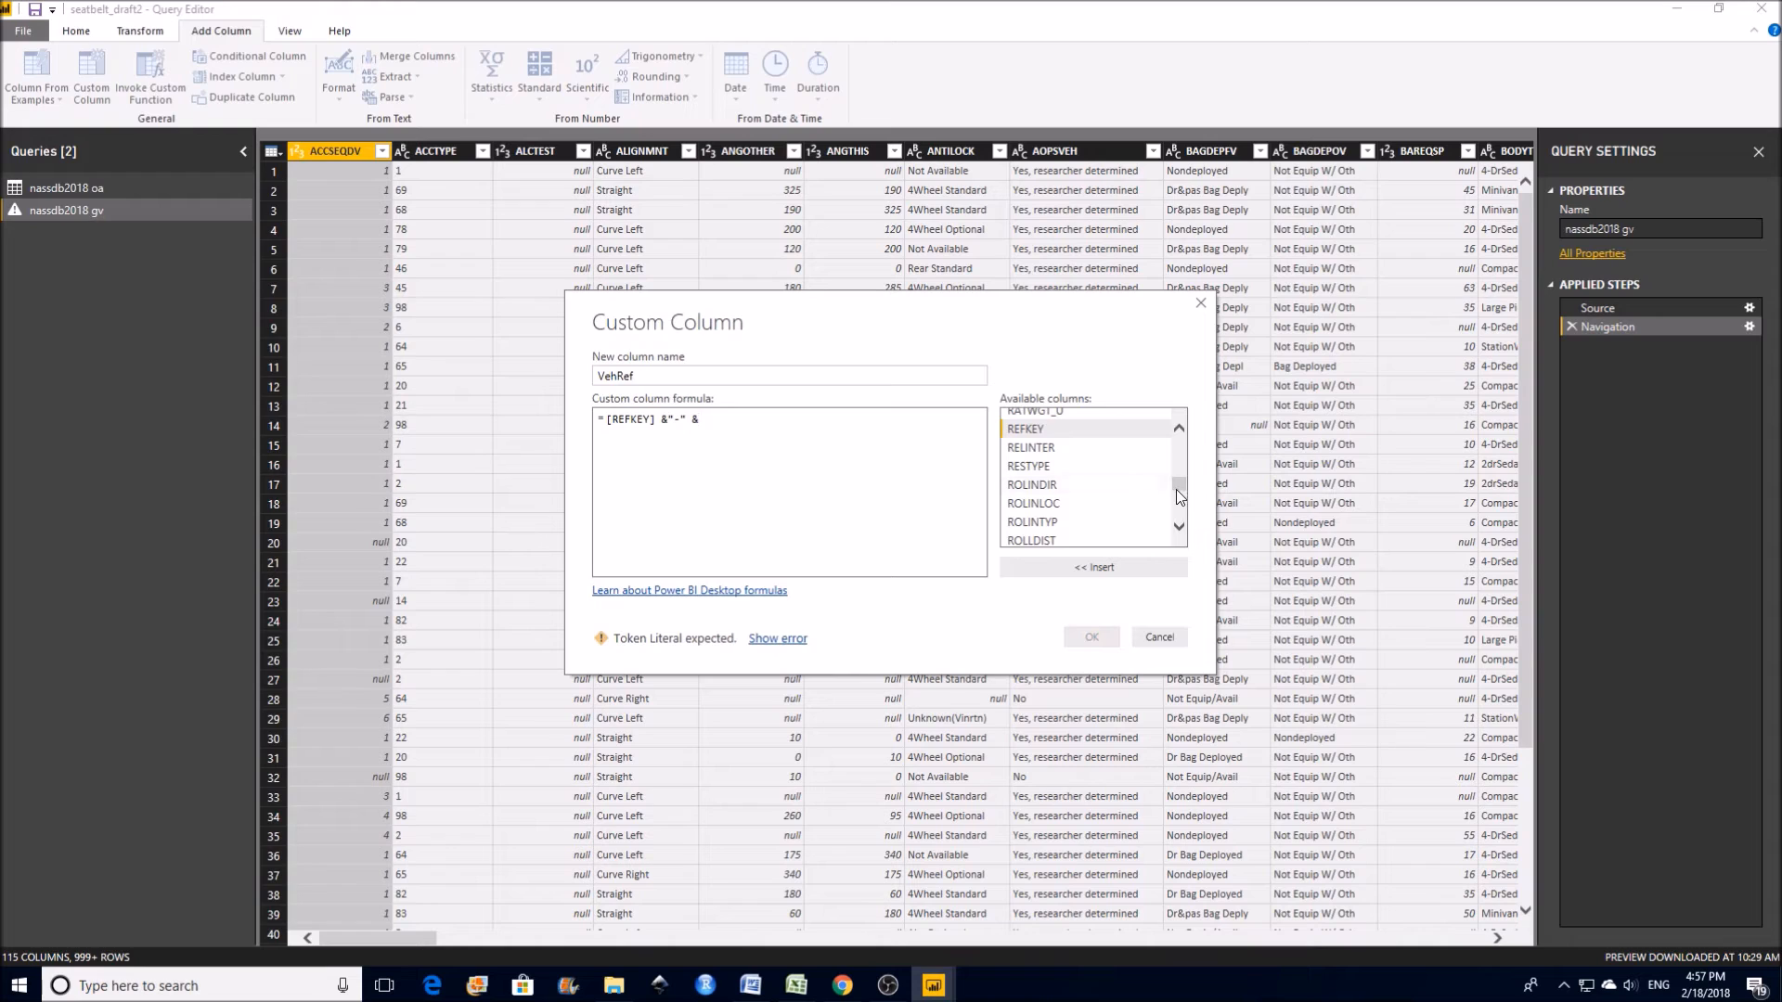
{"action": "scroll", "coordinate": [1174, 492], "scroll_direction": "down", "scroll_amount": 8}
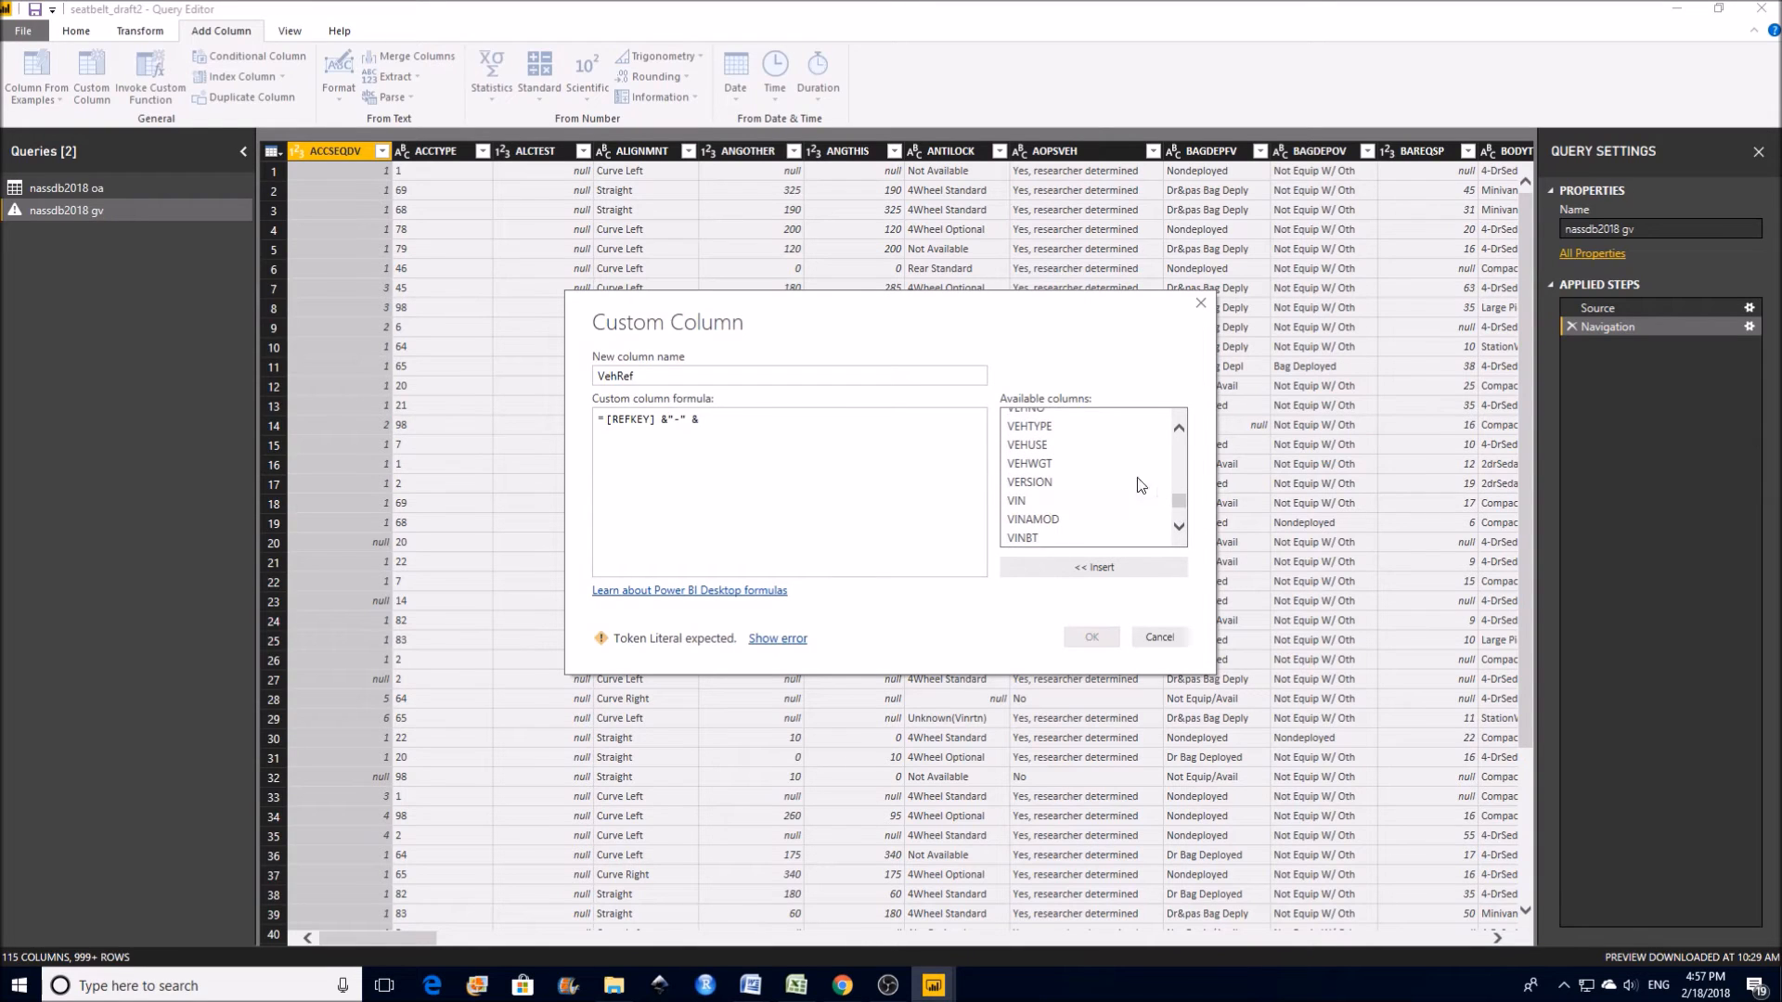
{"action": "scroll", "coordinate": [1174, 441], "scroll_direction": "up", "scroll_amount": 2}
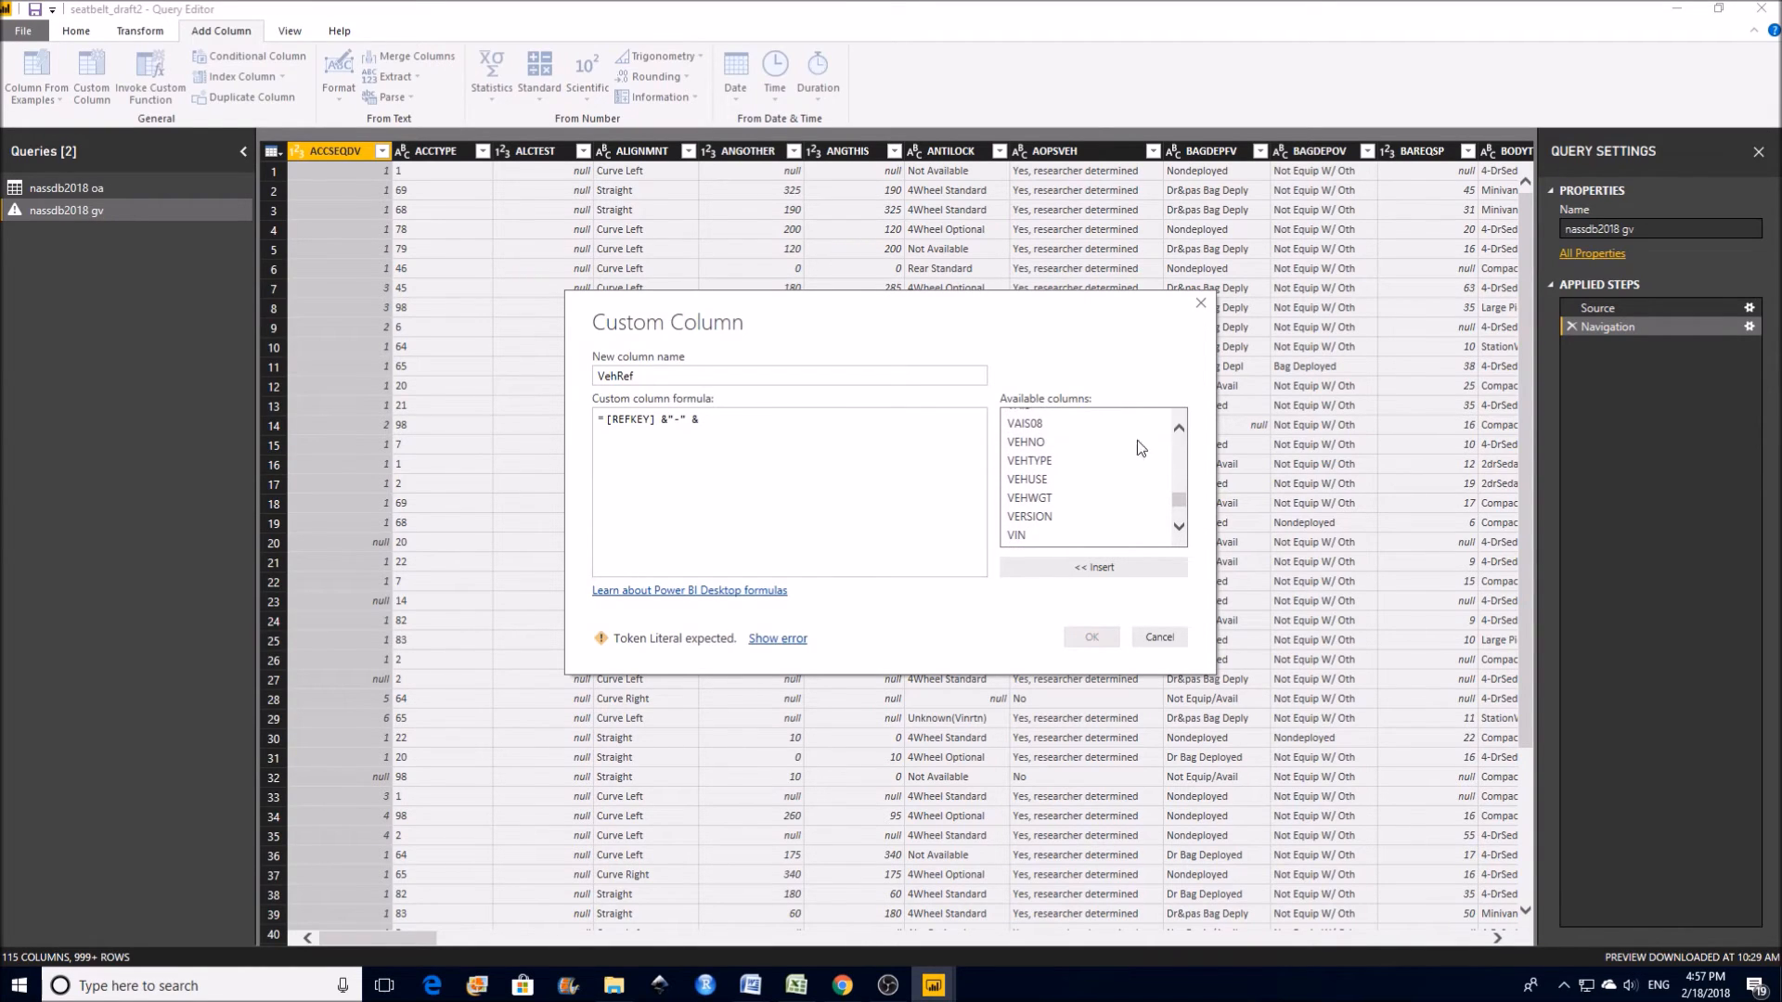
{"action": "double_click", "coordinate": [1050, 444]}
{"action": "left_click", "coordinate": [1092, 639]}
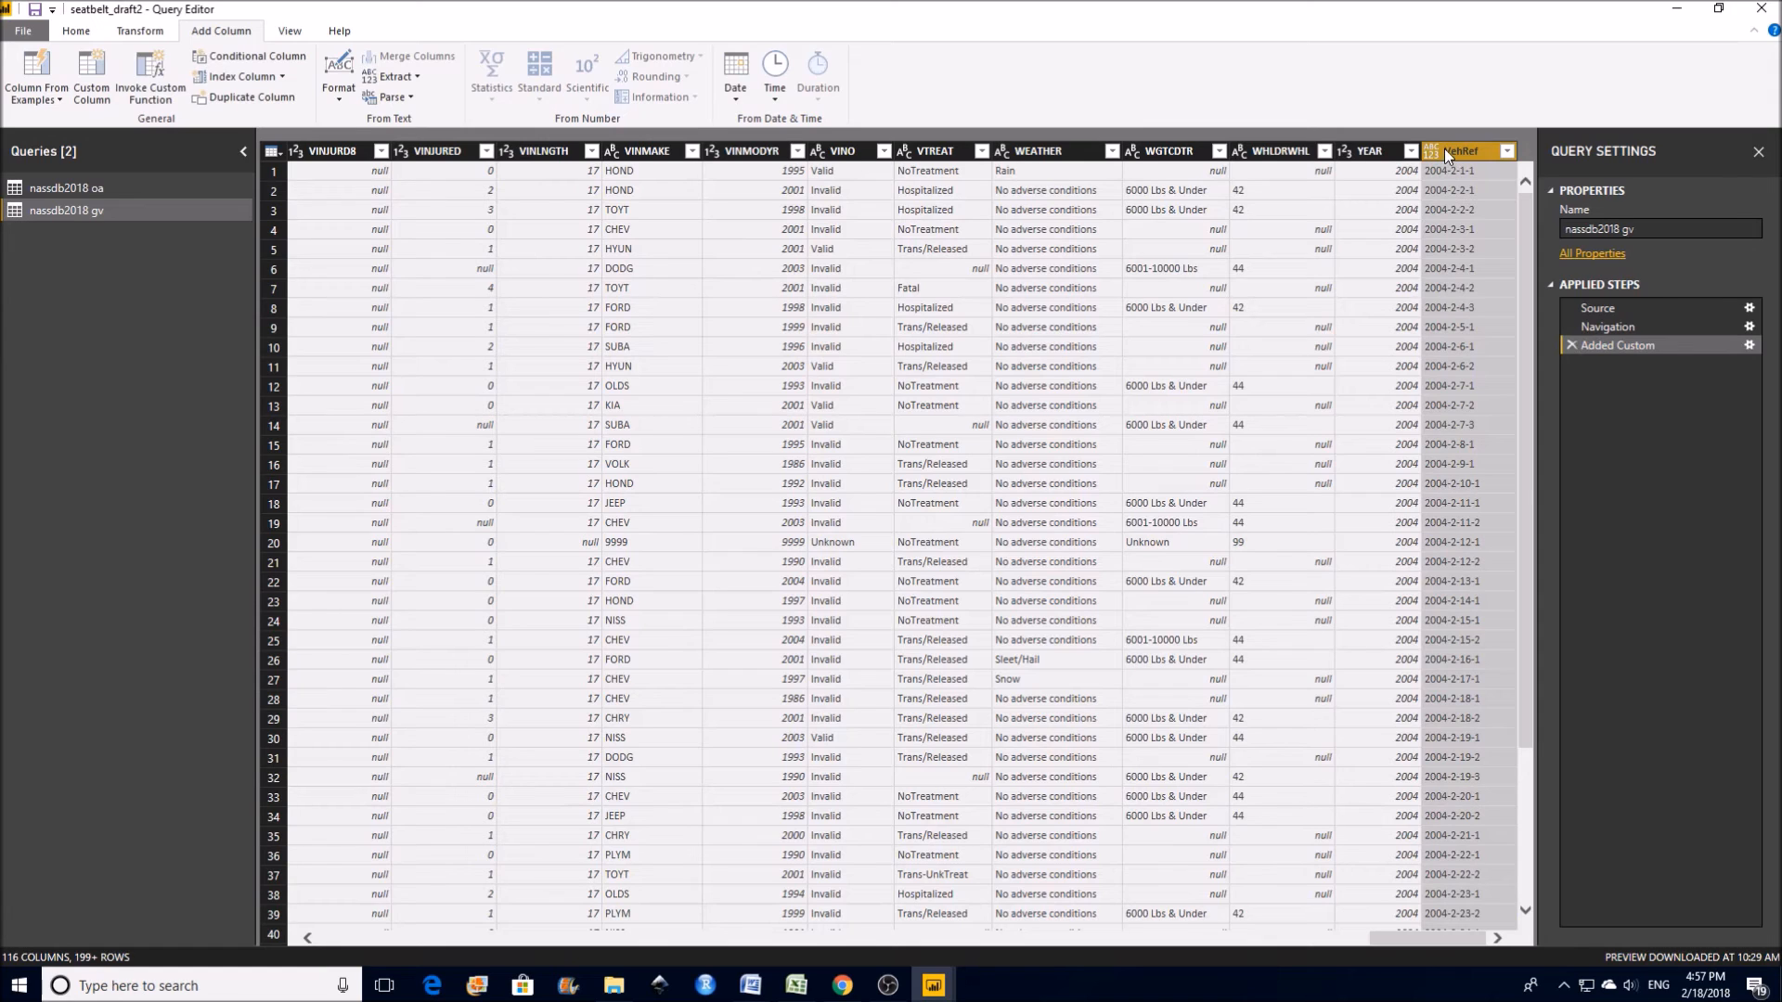
Step: Apply the query changes and place the nassdb2018 gv table level with the oa table in the relationships diagram
{"action": "left_click", "coordinate": [78, 35]}
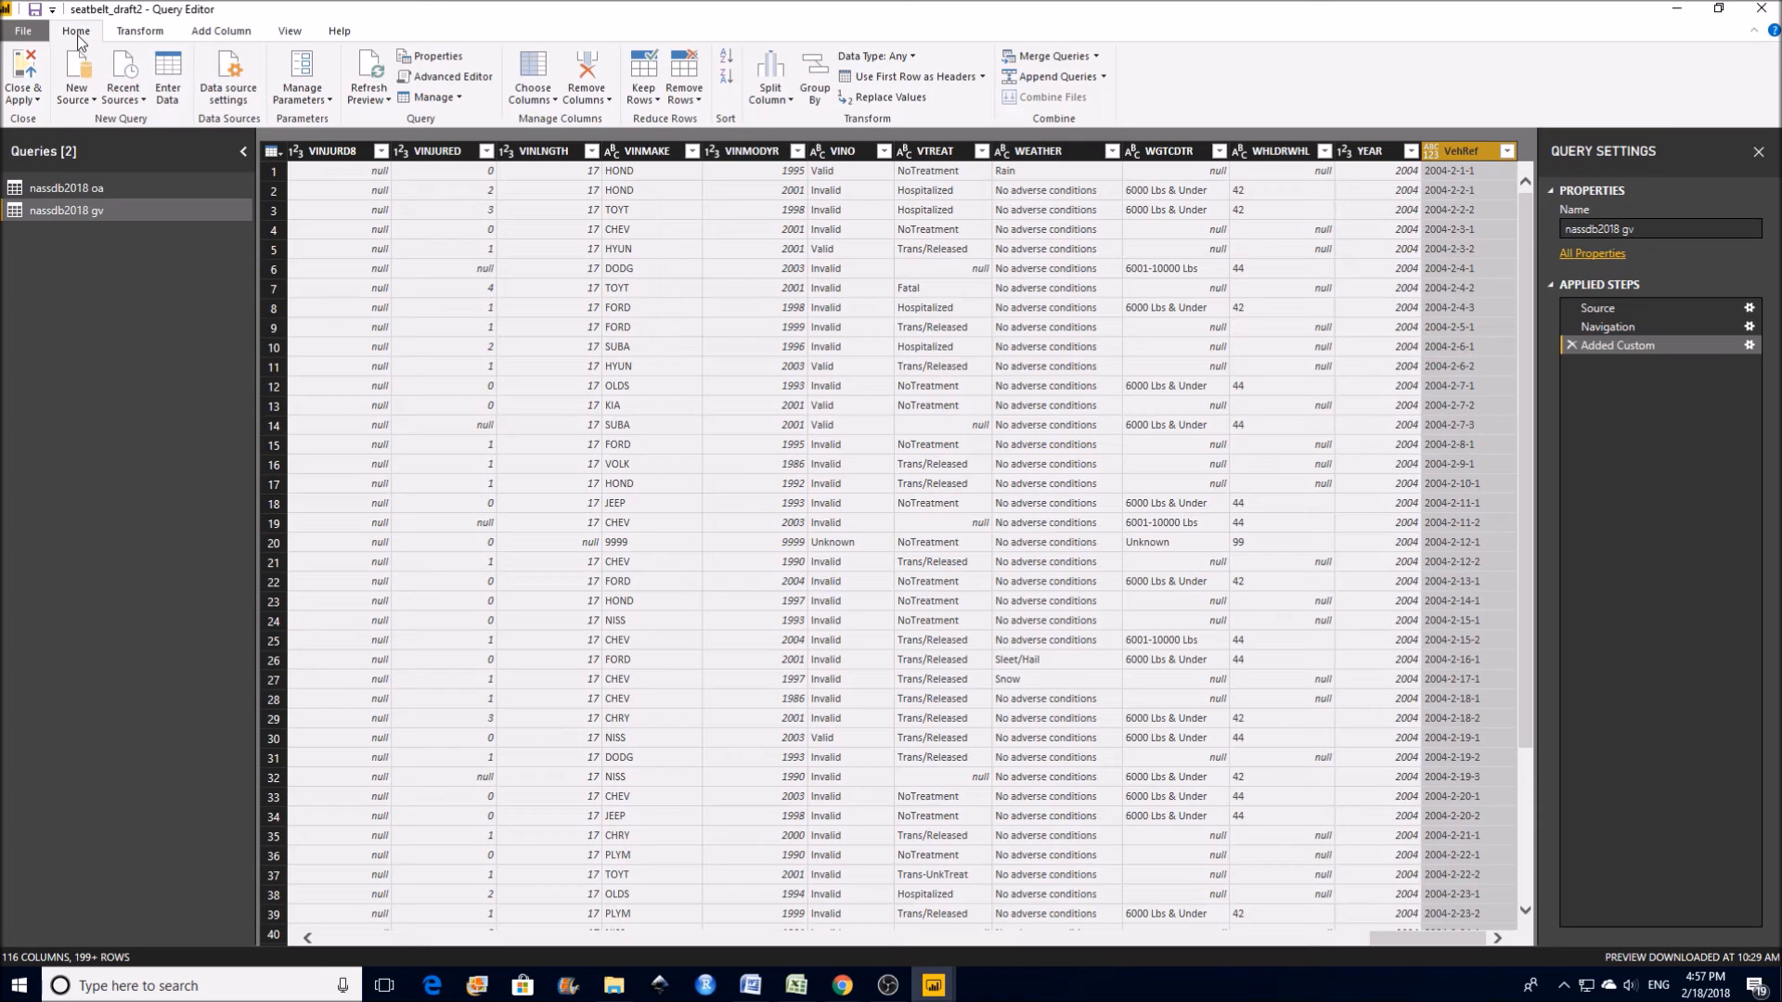
{"action": "left_click", "coordinate": [37, 79]}
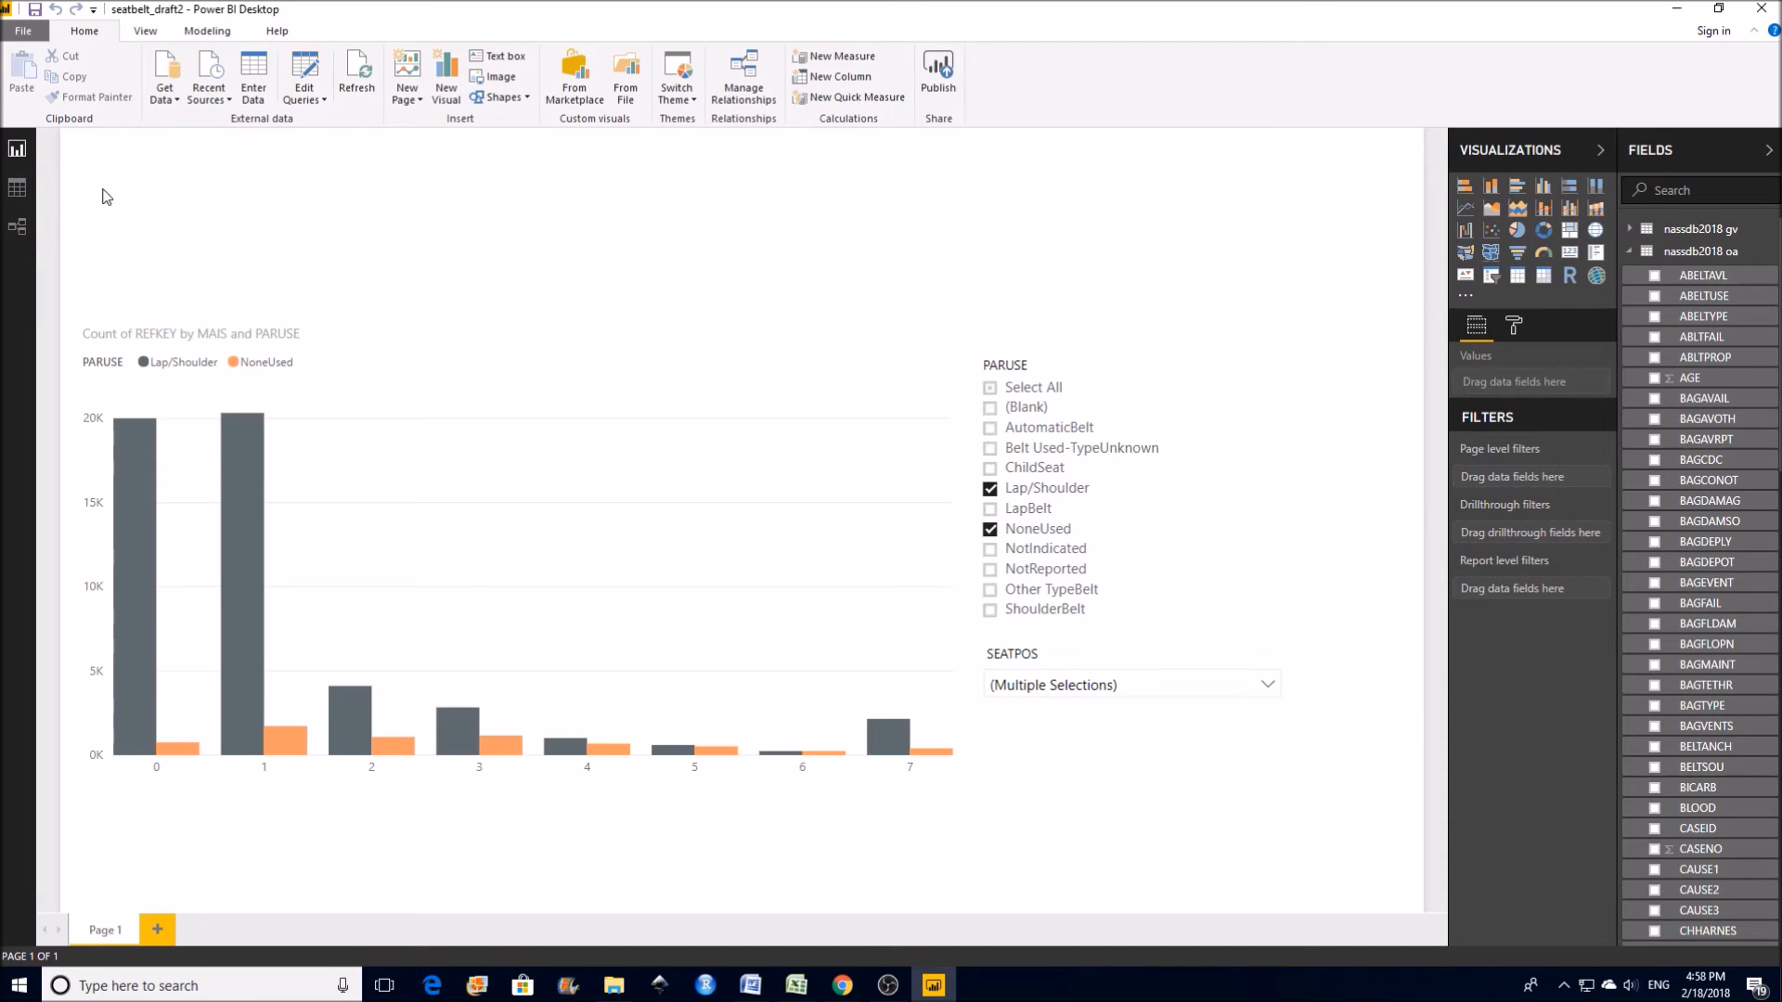
{"action": "left_click", "coordinate": [18, 229]}
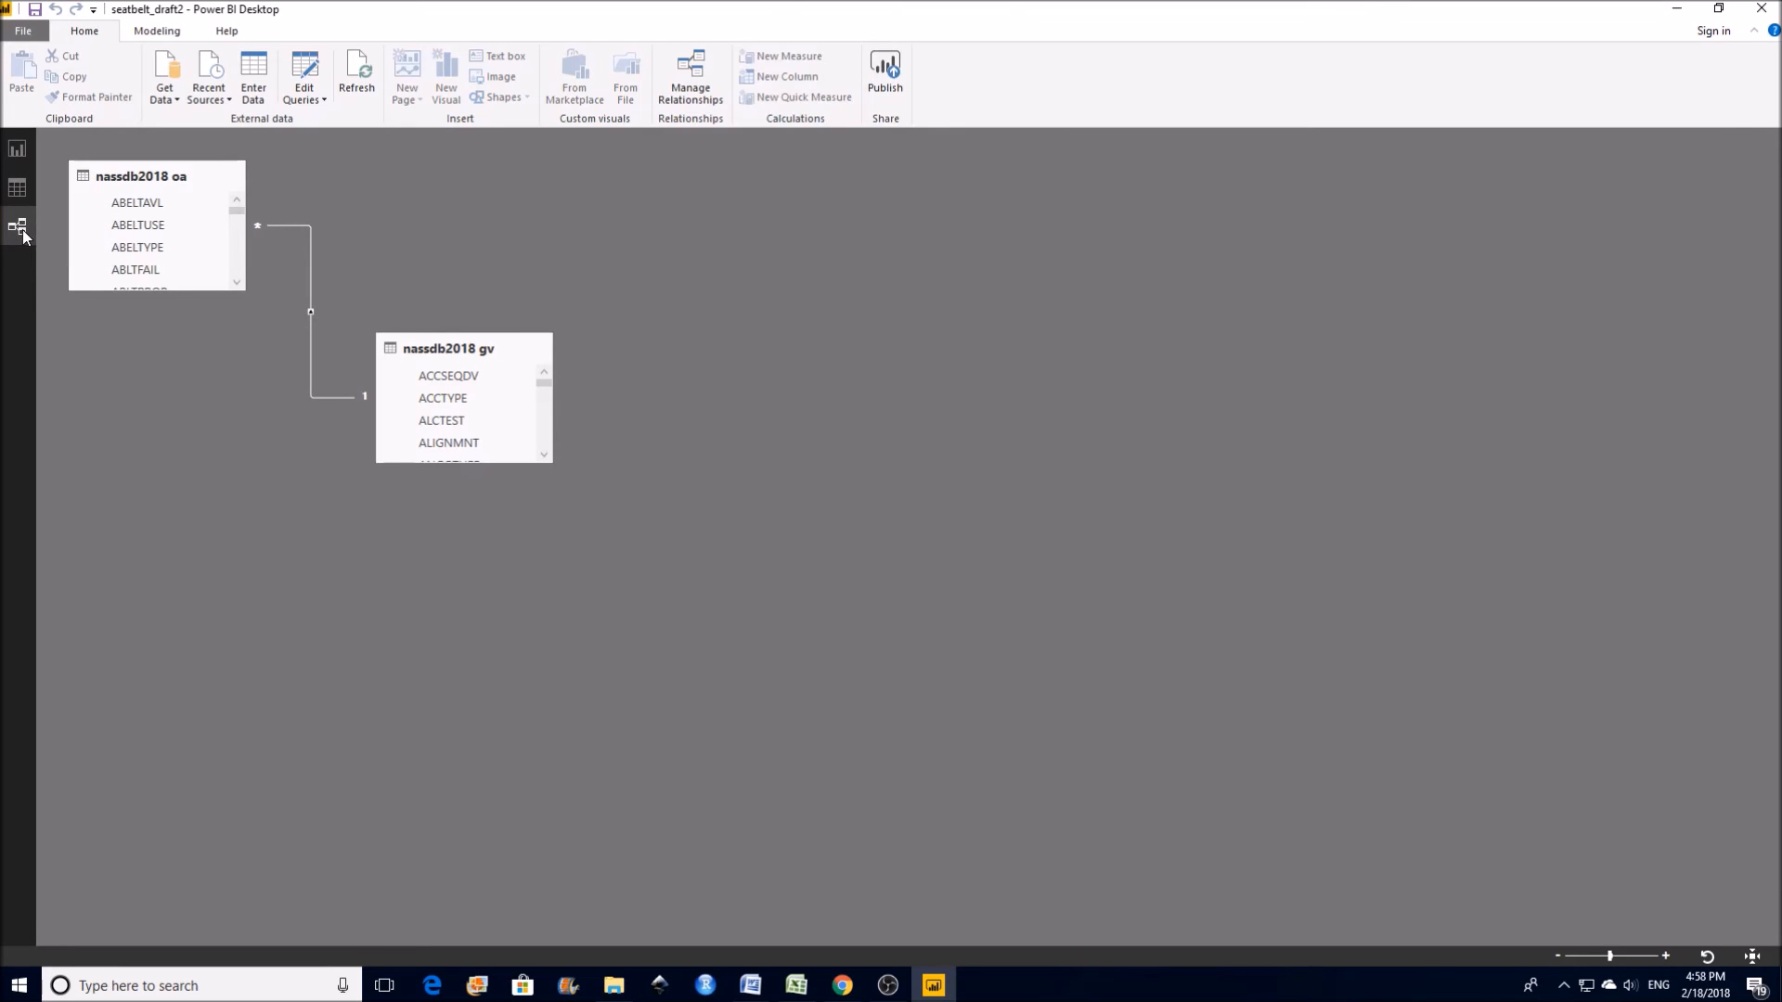
{"action": "left_click_drag", "start_coordinate": [425, 340], "coordinate": [452, 173]}
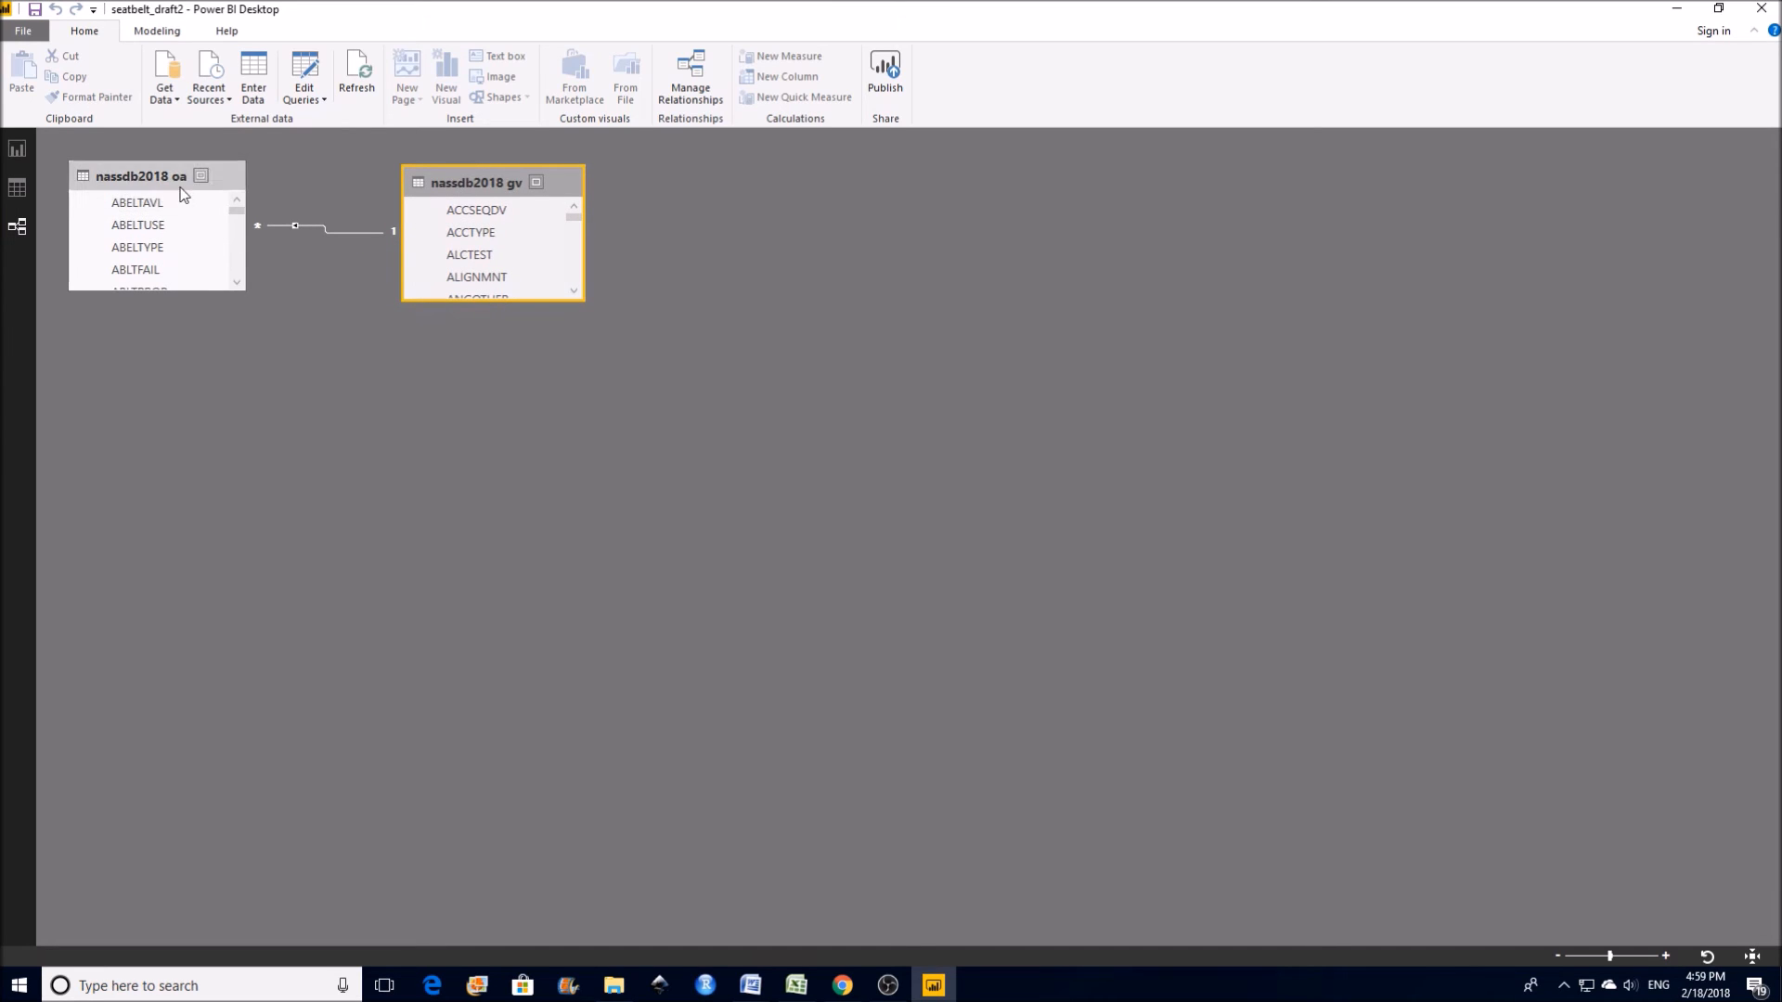
Step: Review the relationship between nassdb2018 oa and nassdb2018 gv, checking the matched VehRef column in each table, and return to the report page
{"action": "left_click", "coordinate": [272, 226]}
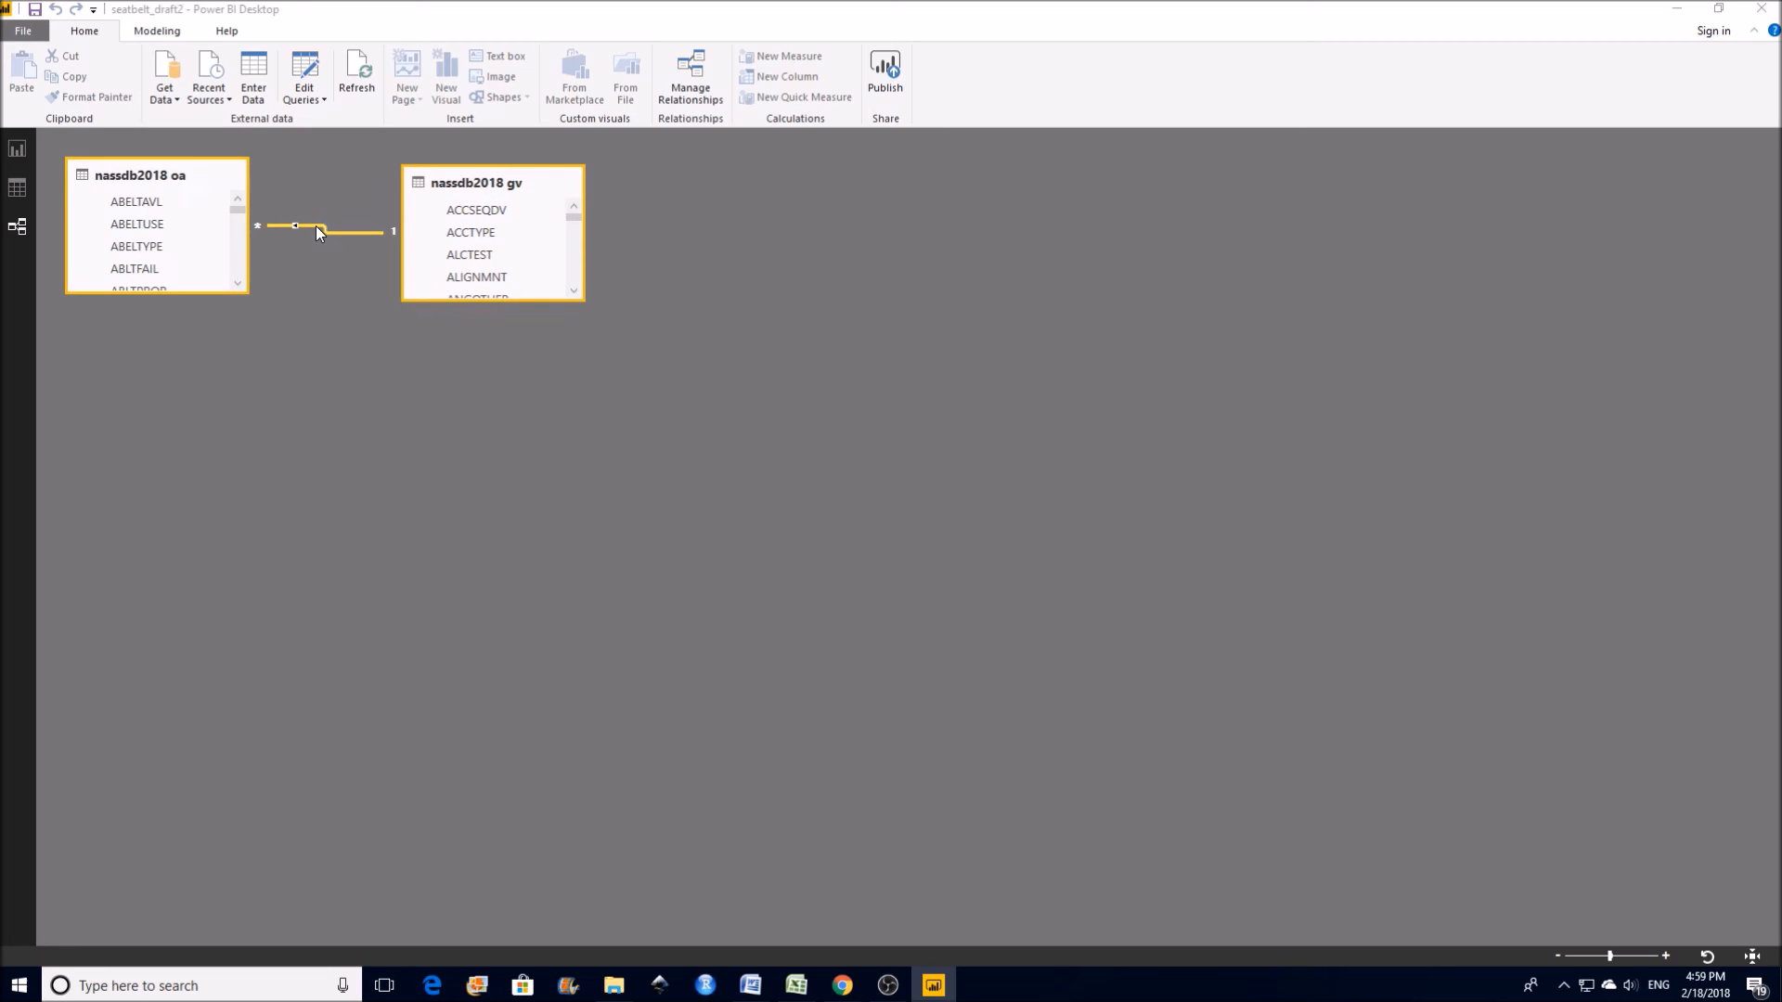
{"action": "double_click", "coordinate": [317, 227]}
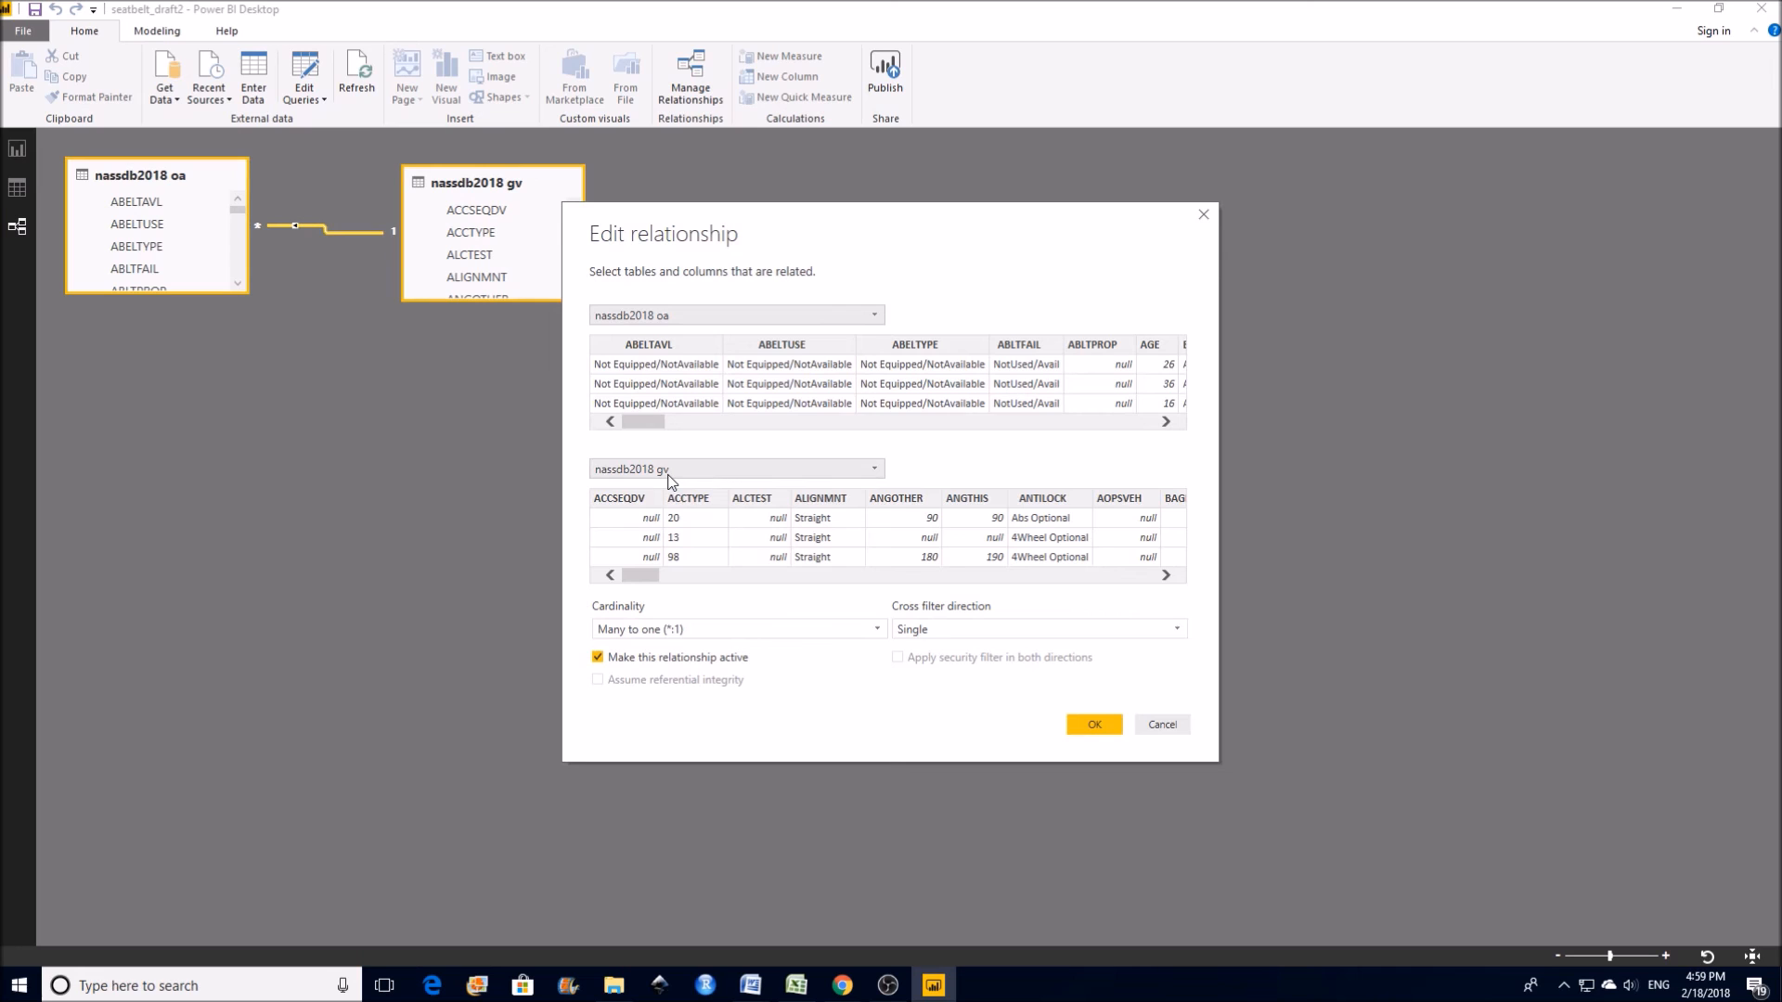
{"action": "left_click_drag", "start_coordinate": [639, 423], "coordinate": [1138, 442]}
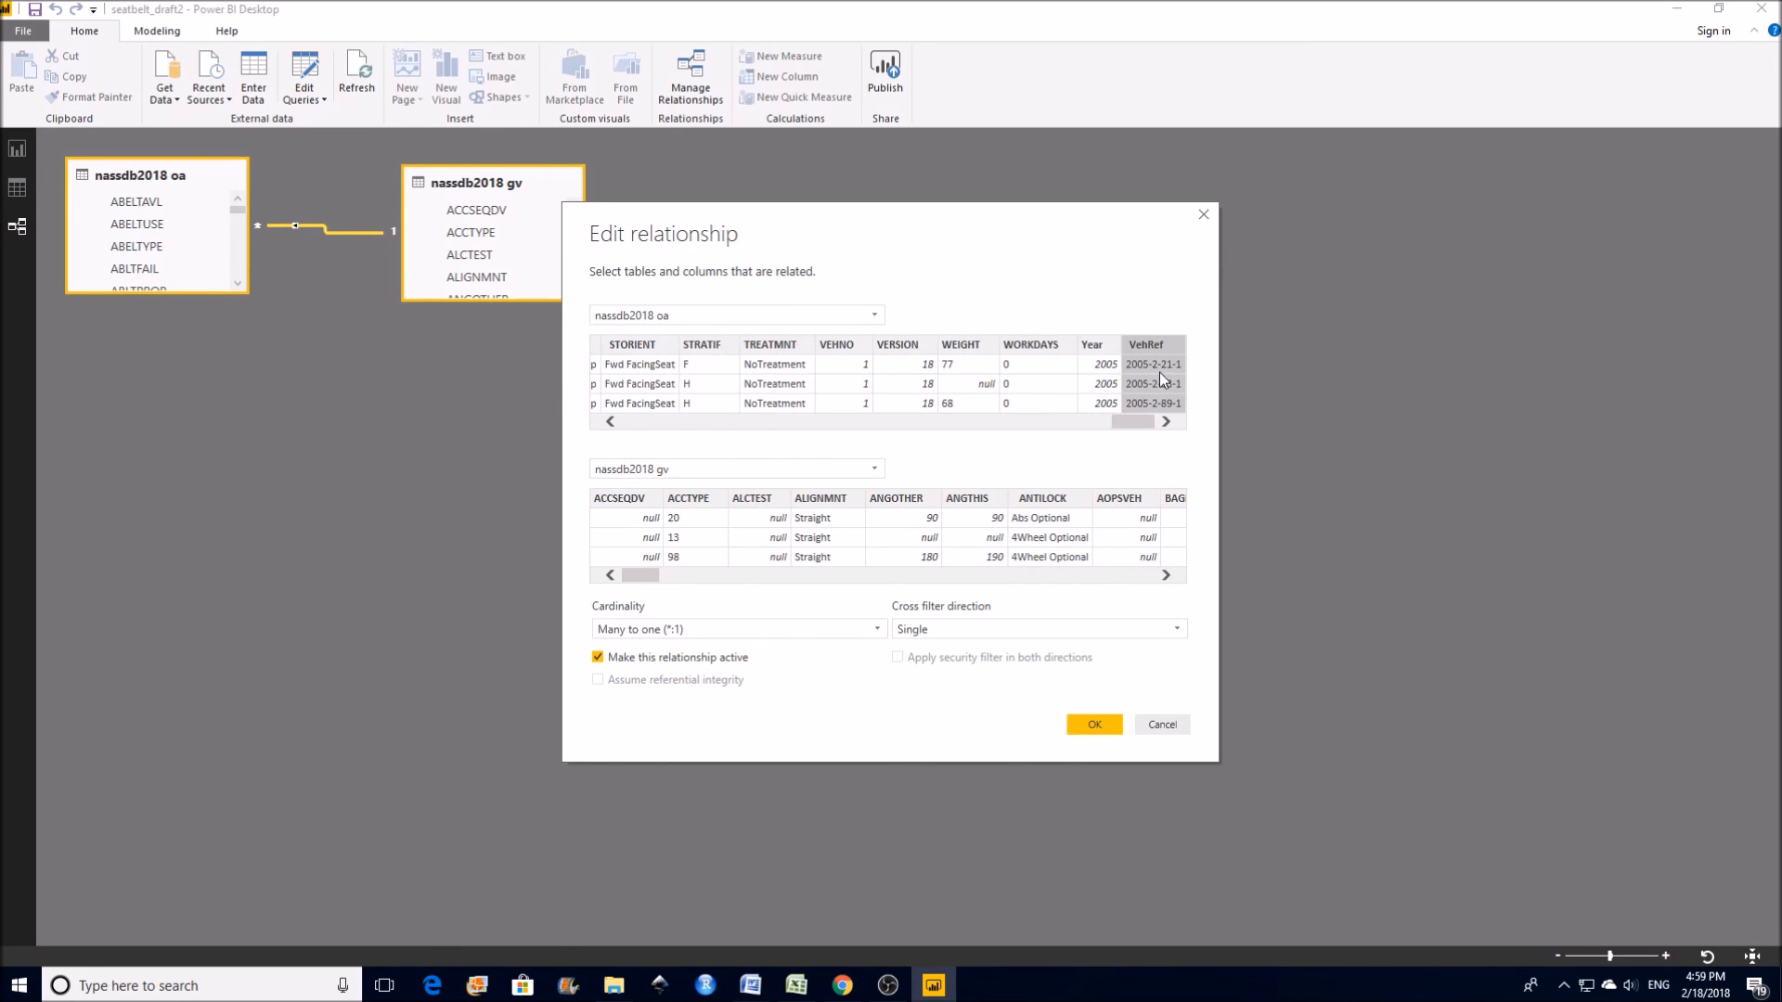
{"action": "left_click_drag", "start_coordinate": [643, 573], "coordinate": [1161, 575]}
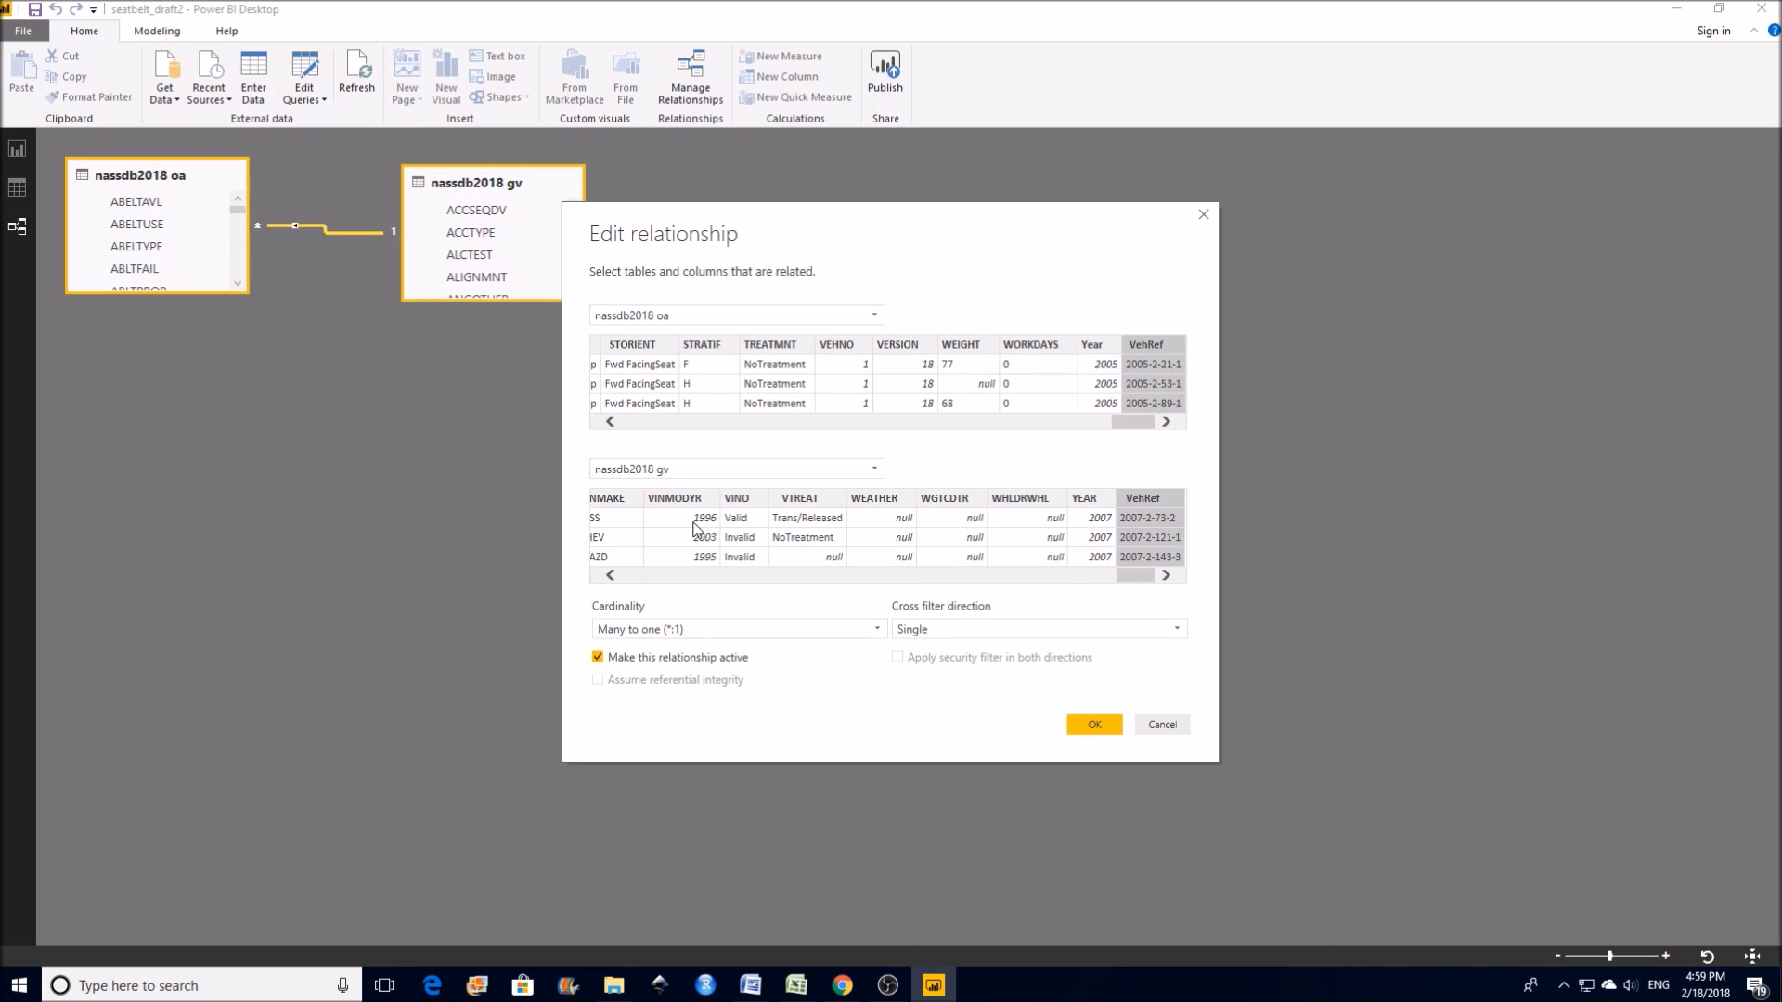
{"action": "left_click", "coordinate": [1100, 725]}
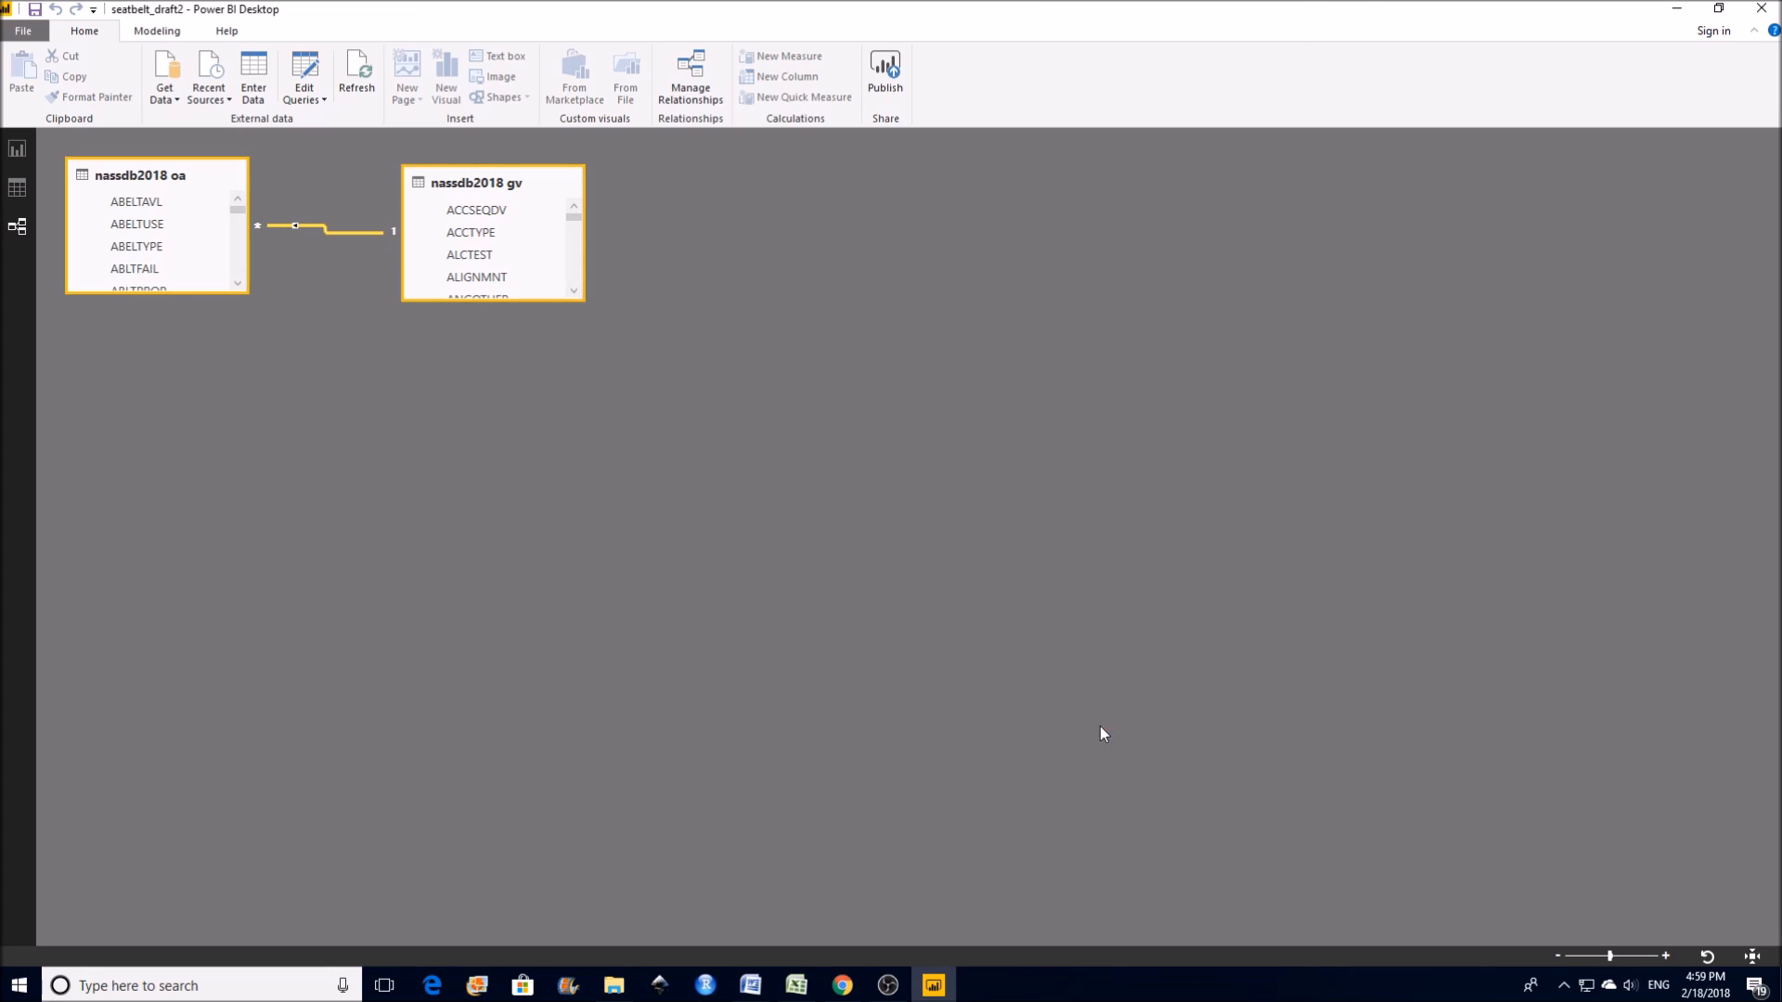
{"action": "left_click", "coordinate": [17, 150]}
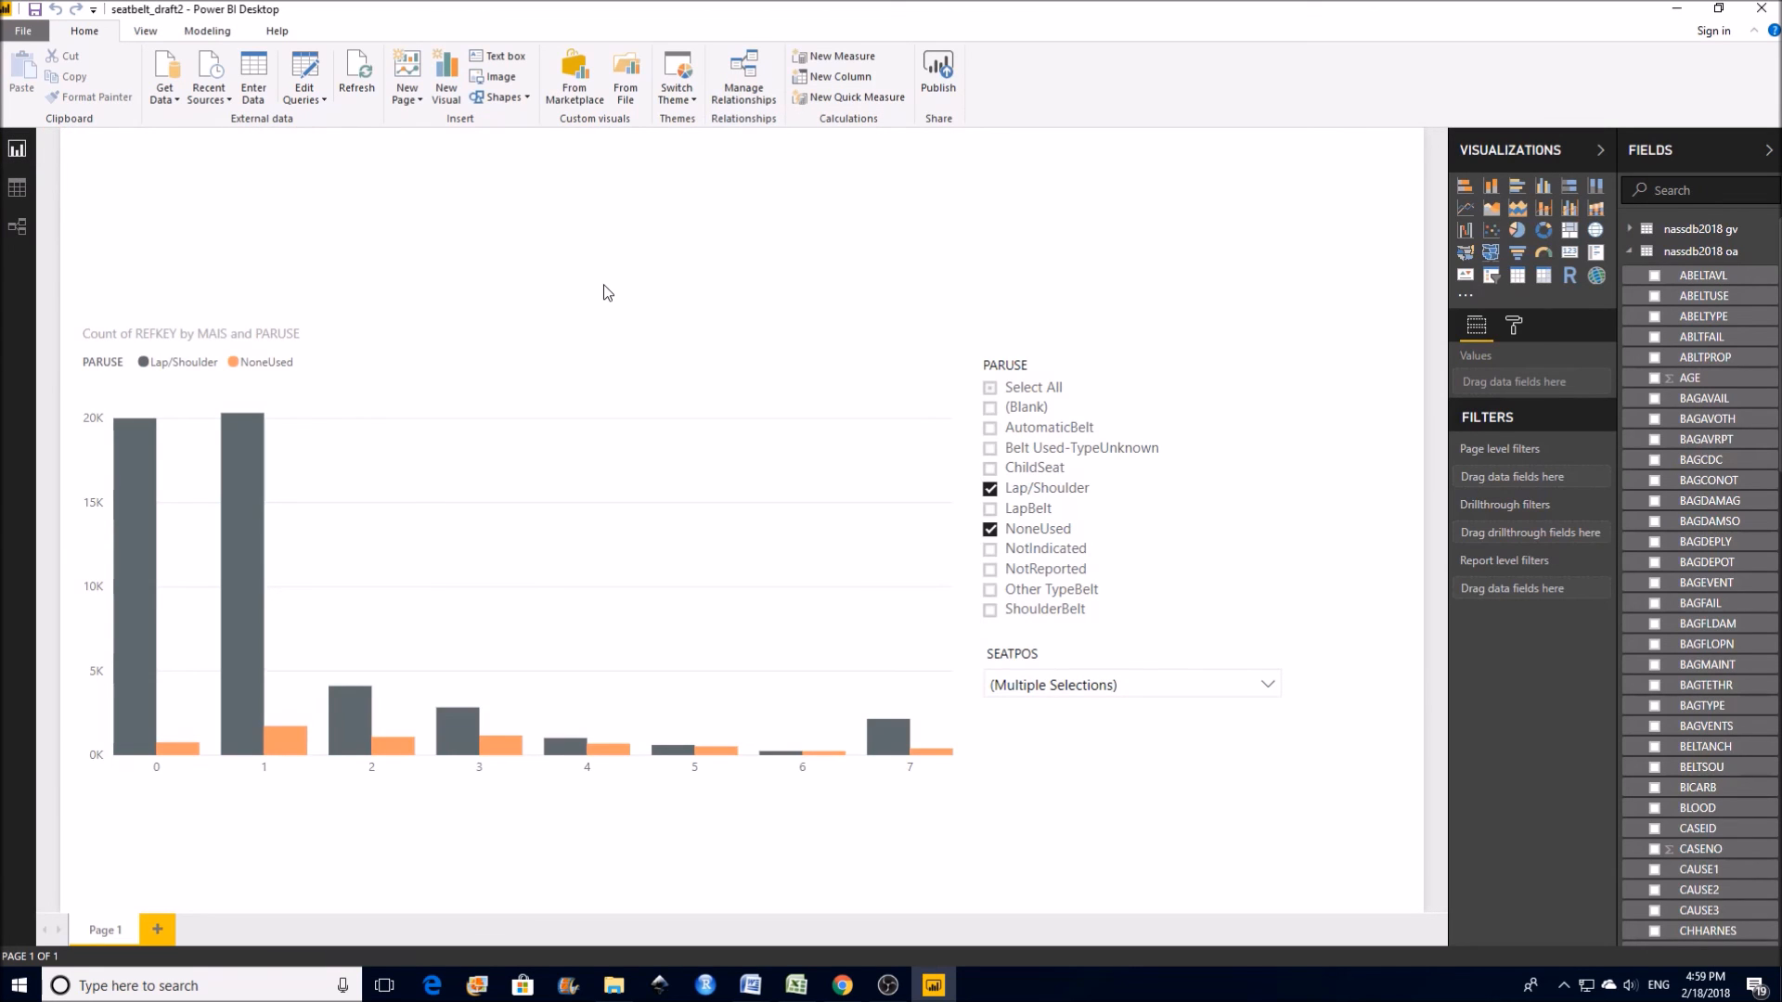